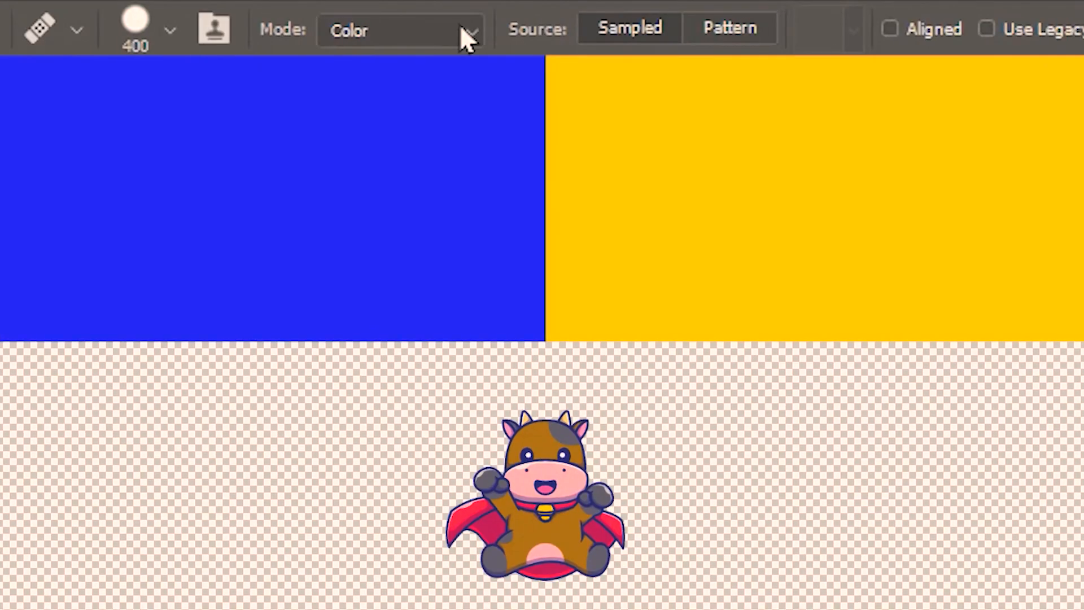
Set the Healing Brush mode to Luminosity, sample the cow's body, and paint it onto the transparent area left of the cow
click(461, 27)
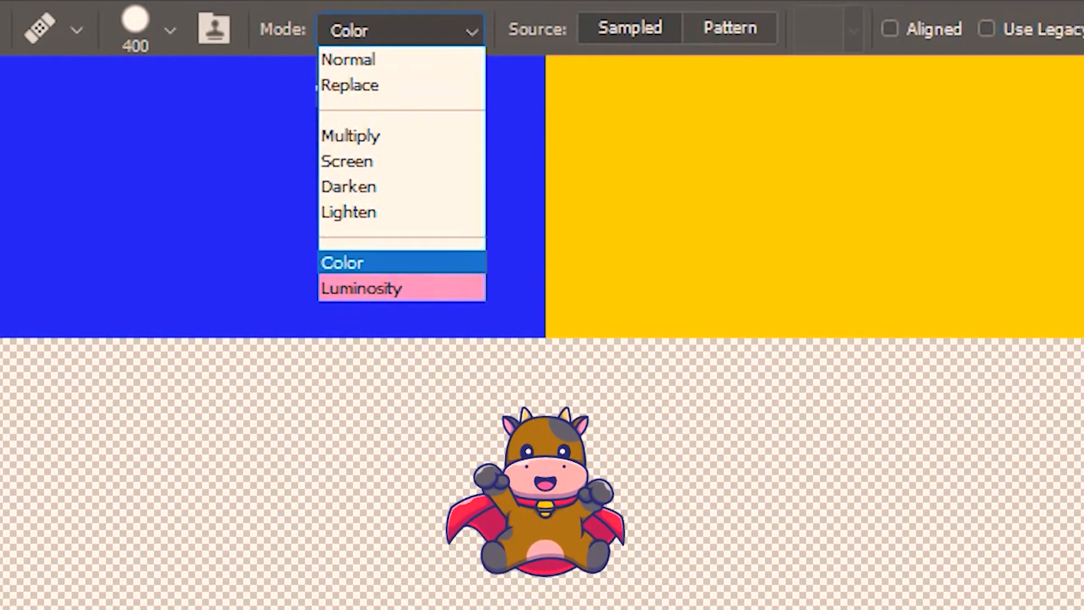
click(434, 290)
key(Tab)
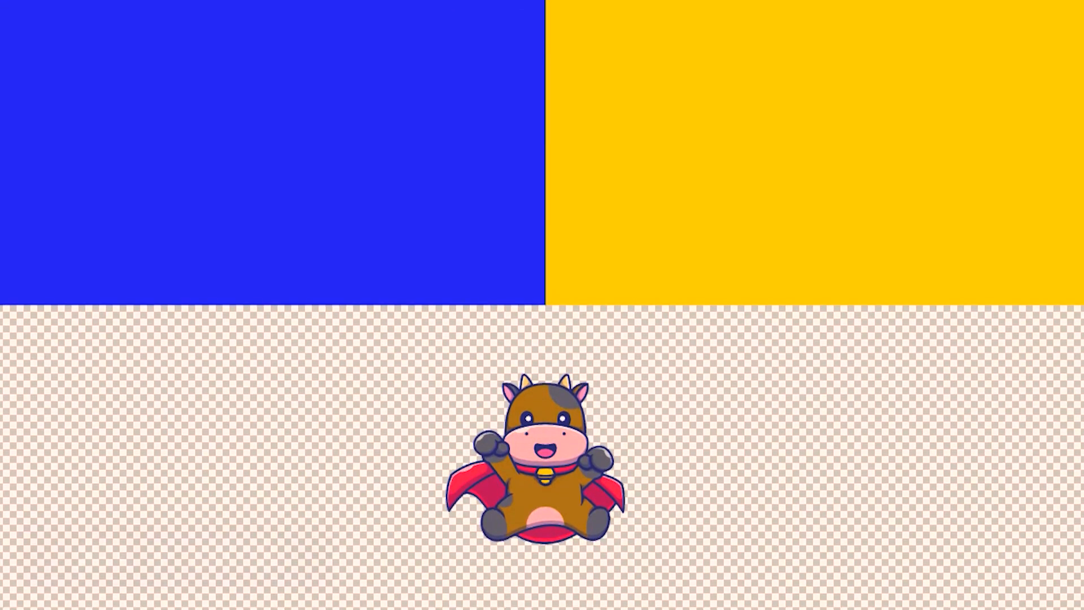
alt+click(545, 460)
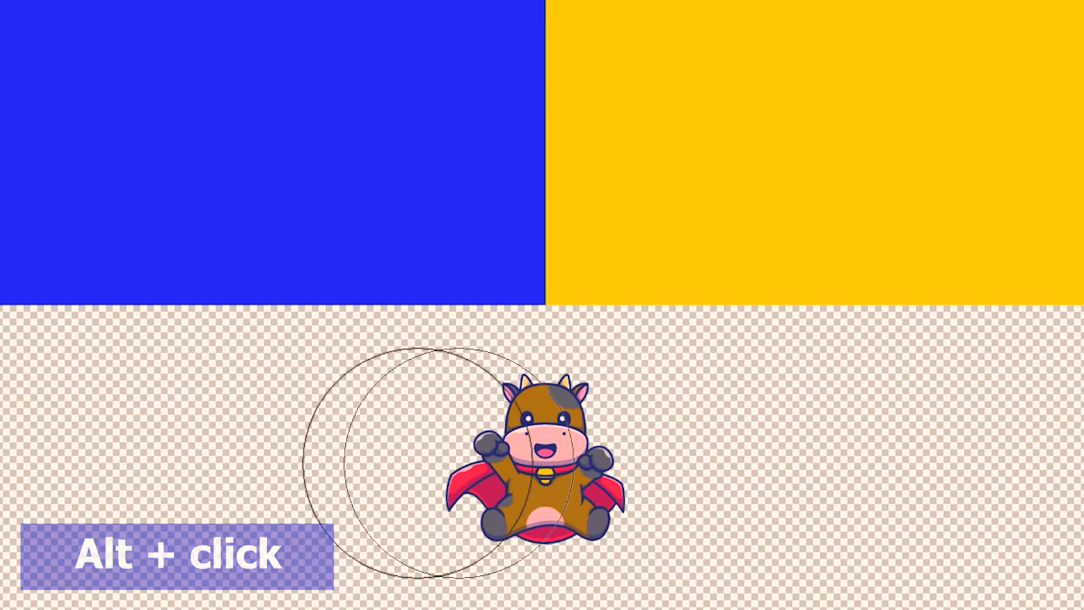
click(240, 438)
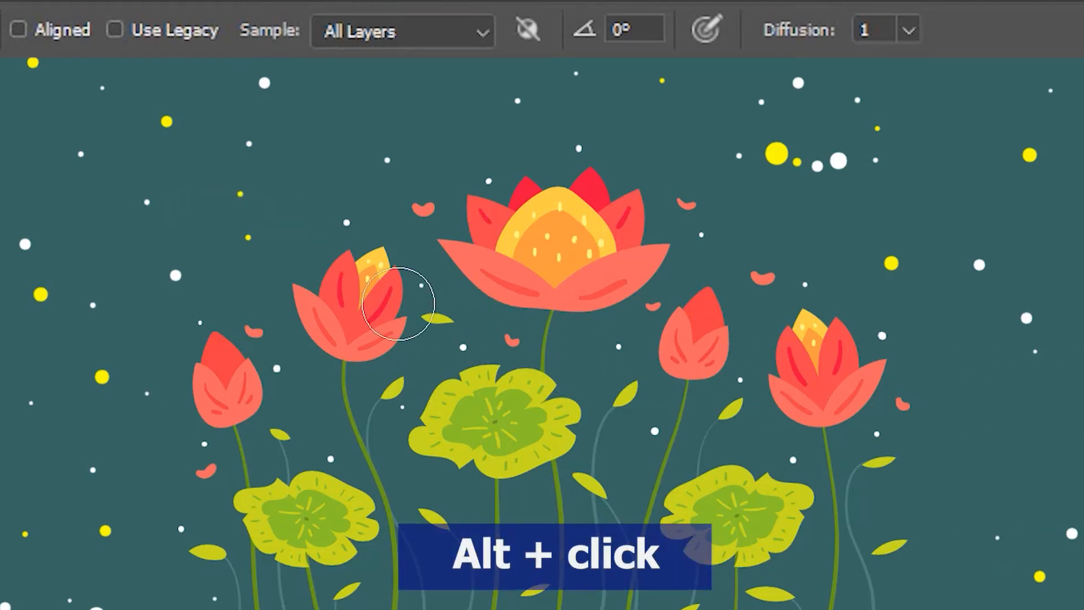
Try healing the dotted dark background with the small open lotus flower as the sampled source at Diffusion 1, and undo it
alt+click(355, 305)
click(900, 202)
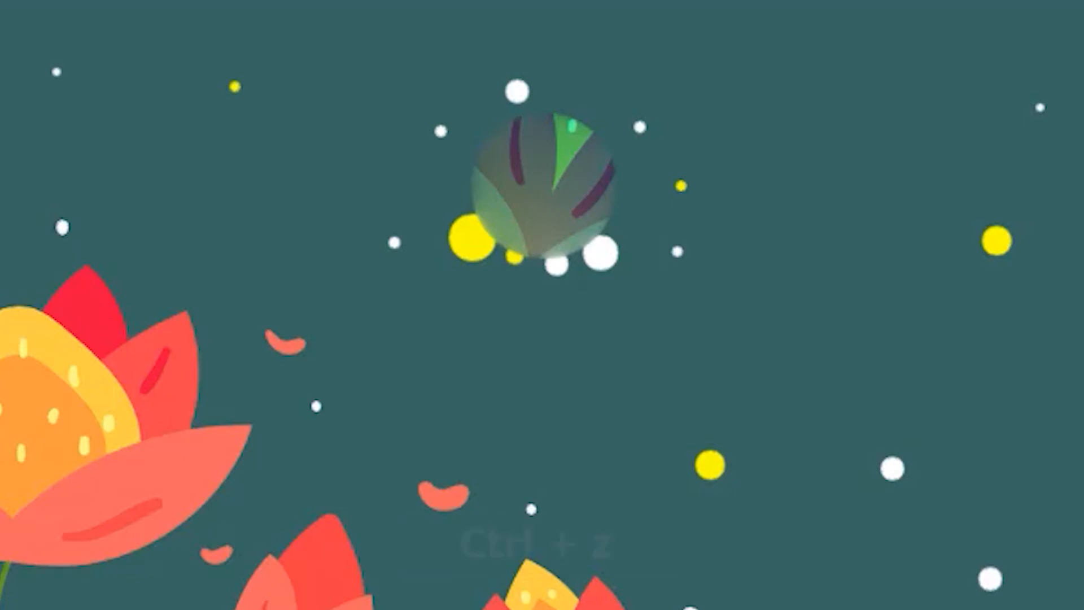
key(ctrl+z)
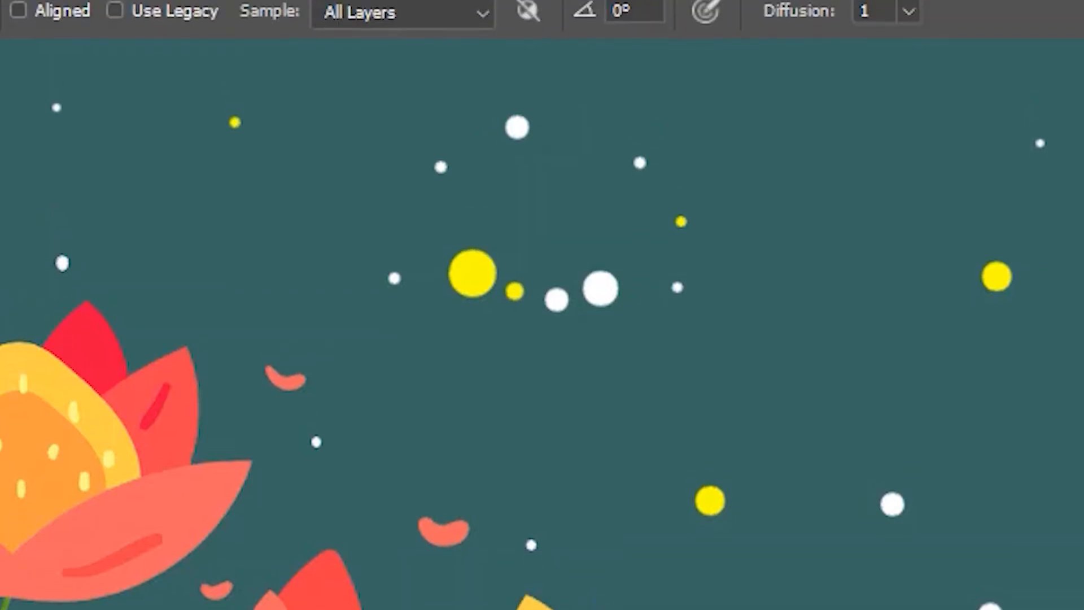
Set the Diffusion to 7 and paint the sampled lotus flower just above the yellow and white dots
click(908, 31)
drag(946, 65, 1063, 68)
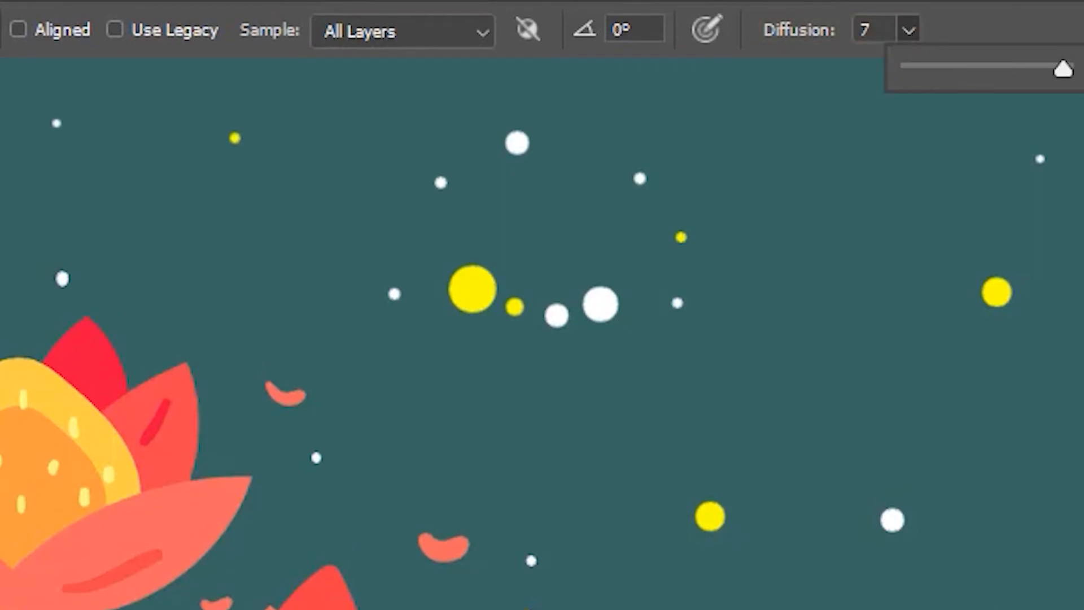
key(Return)
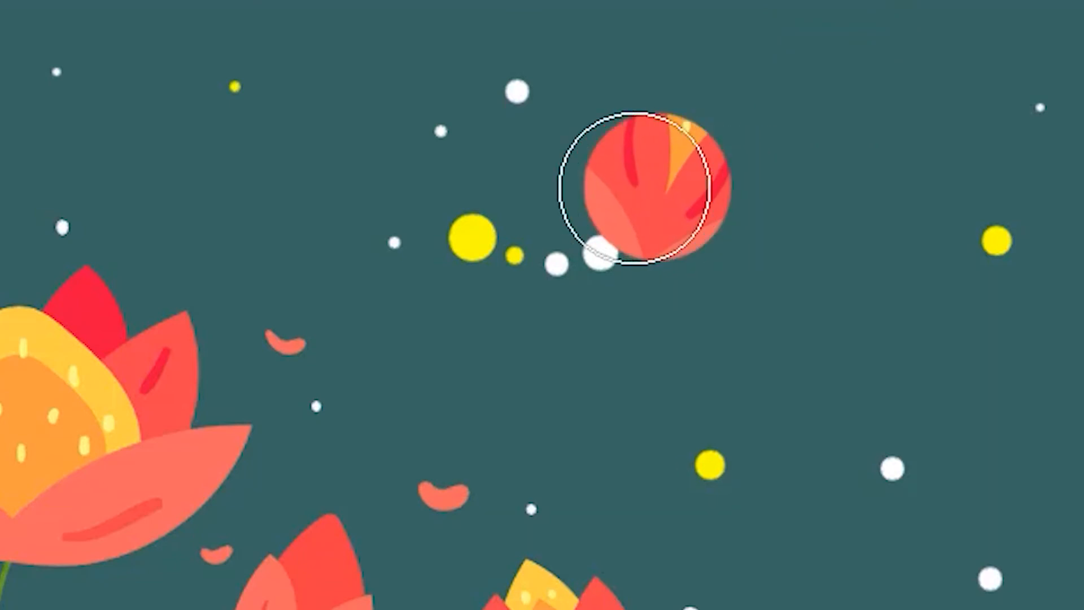
click(549, 186)
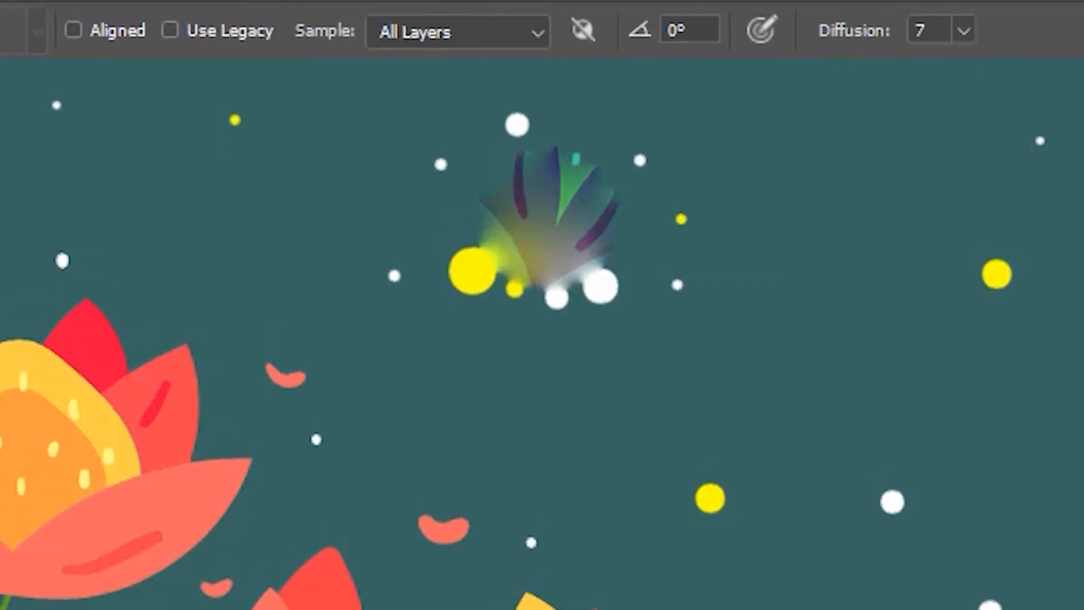
Switch the healing mode from Normal to Replace
click(351, 39)
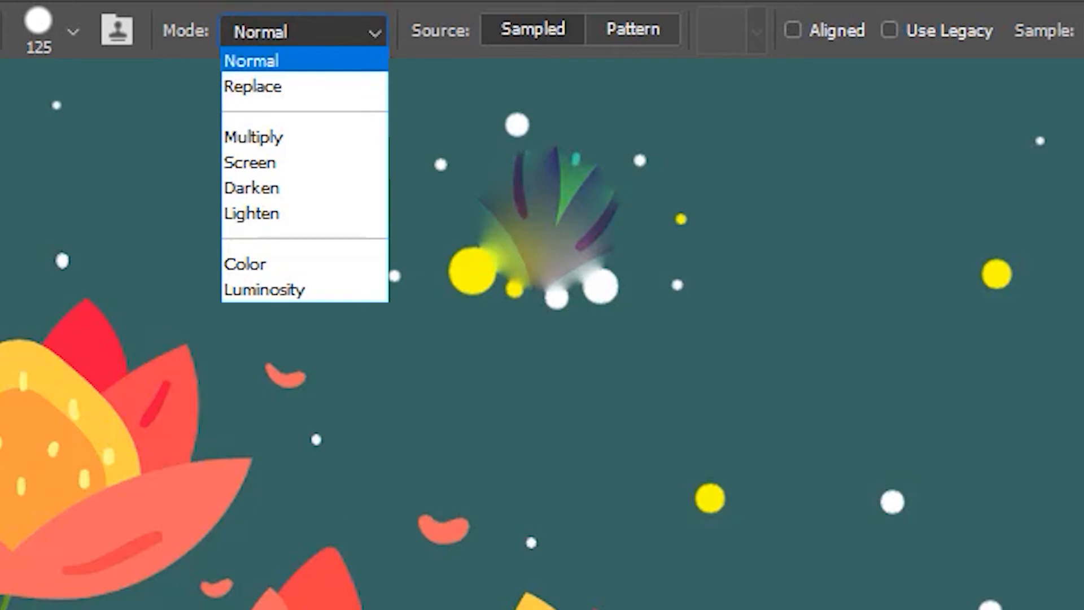
click(327, 86)
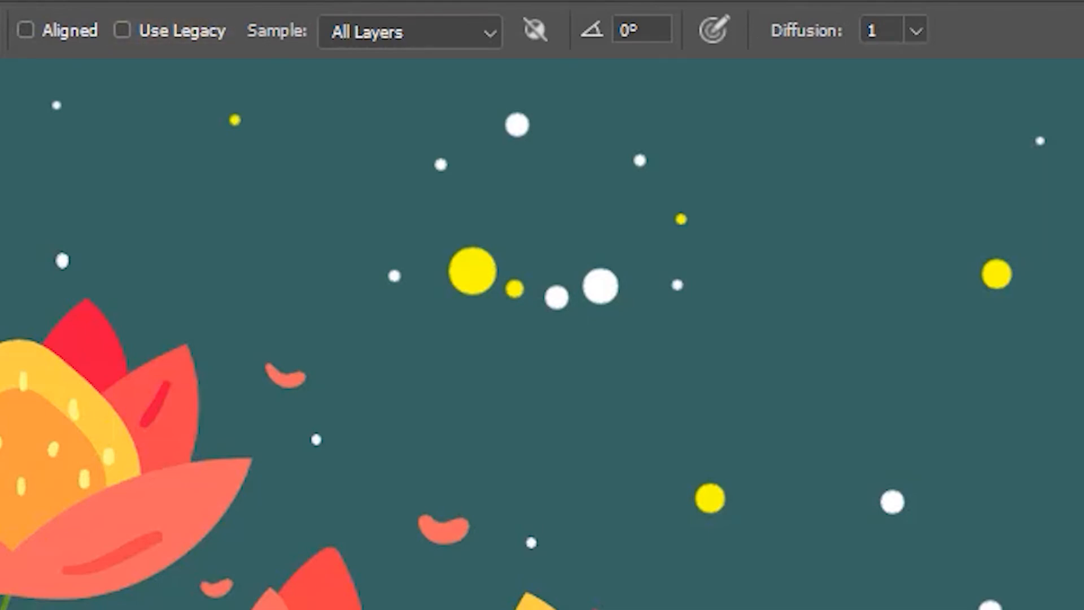
Enable Use Legacy, paint the sampled small lotus flower above the yellow and white dots, and undo the painted copy
click(175, 32)
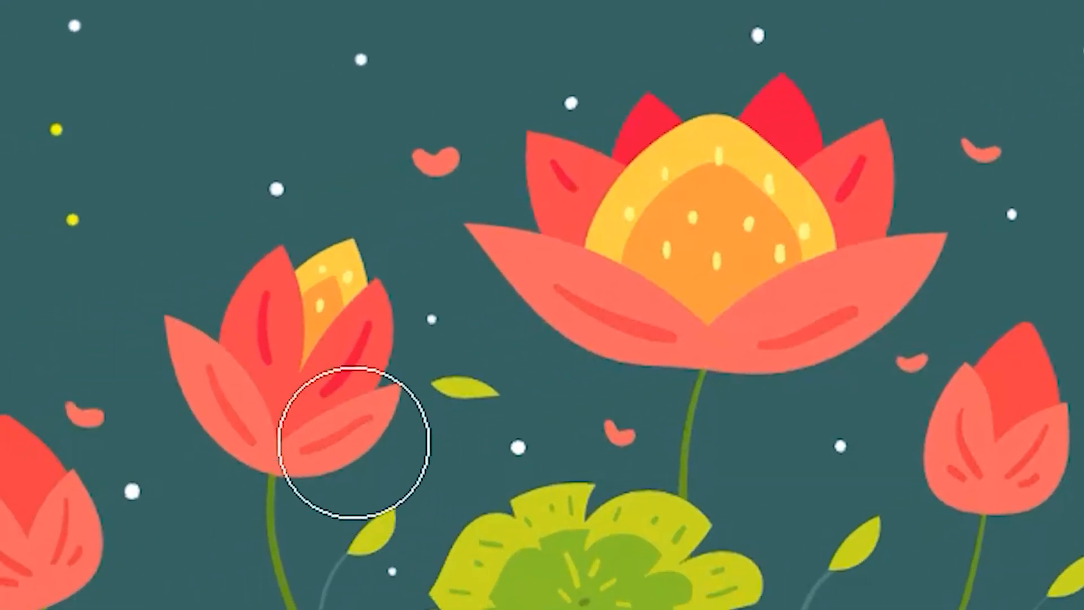
alt+click(299, 362)
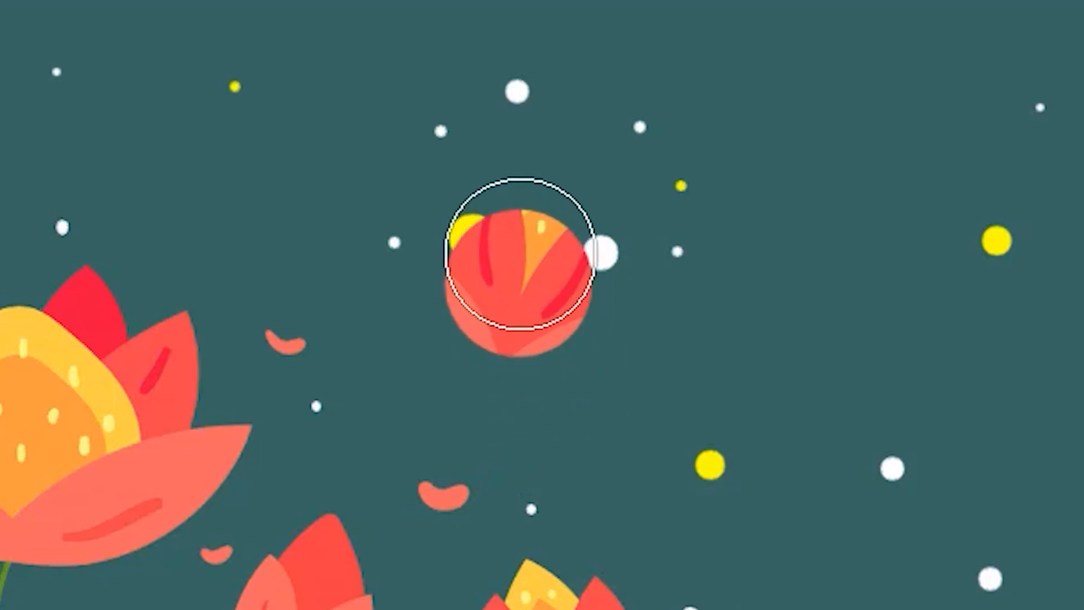
click(549, 185)
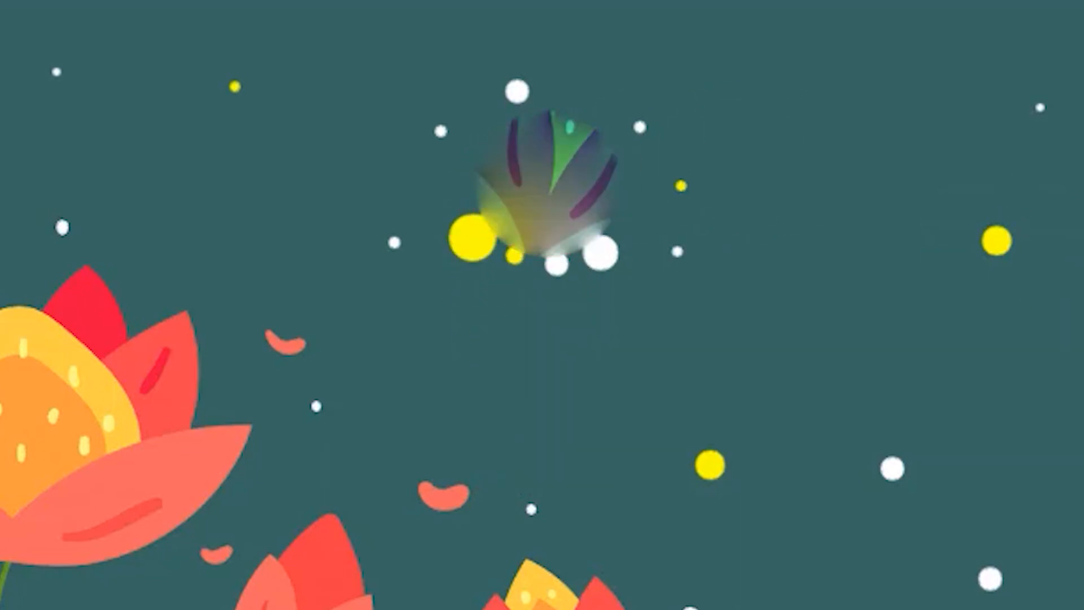
key(ctrl+z)
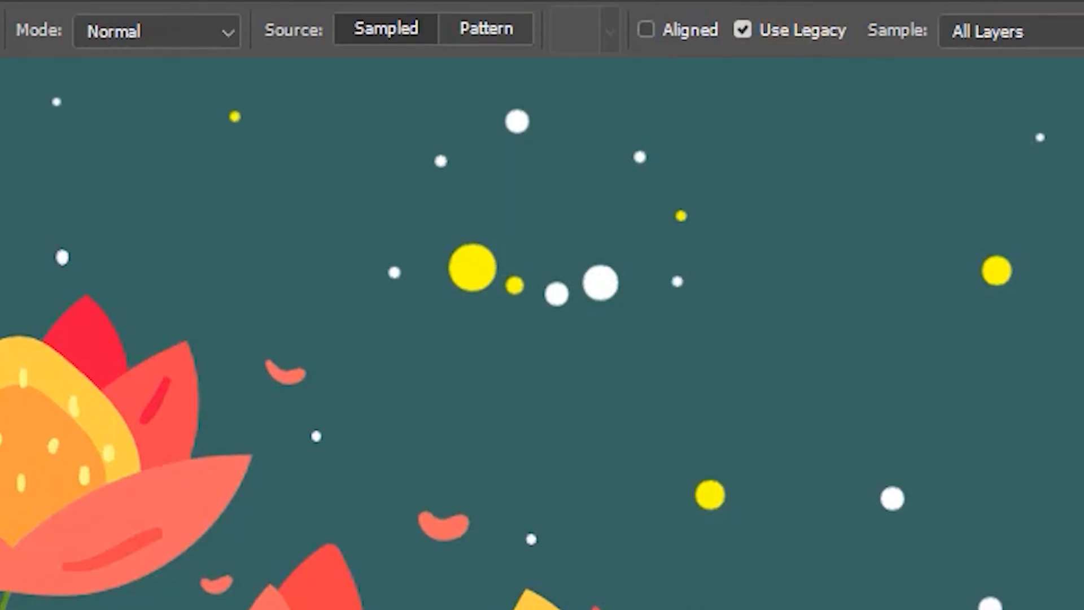
Set the healing mode to Replace
click(214, 39)
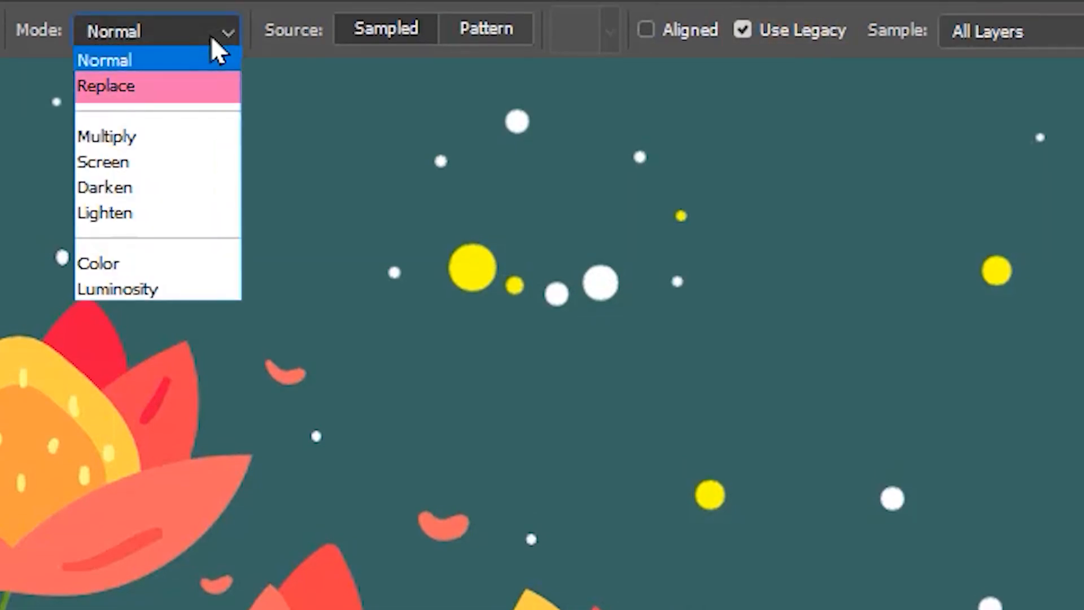
click(184, 86)
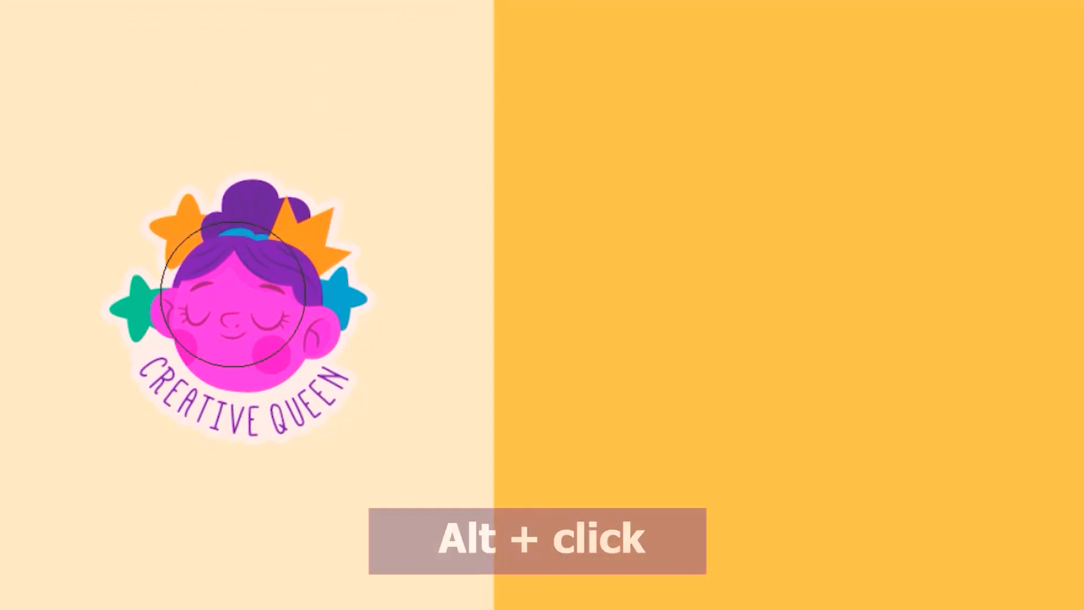
Try stamping the sampled face of the Creative Queen sticker onto the orange background, and undo it
alt+click(232, 303)
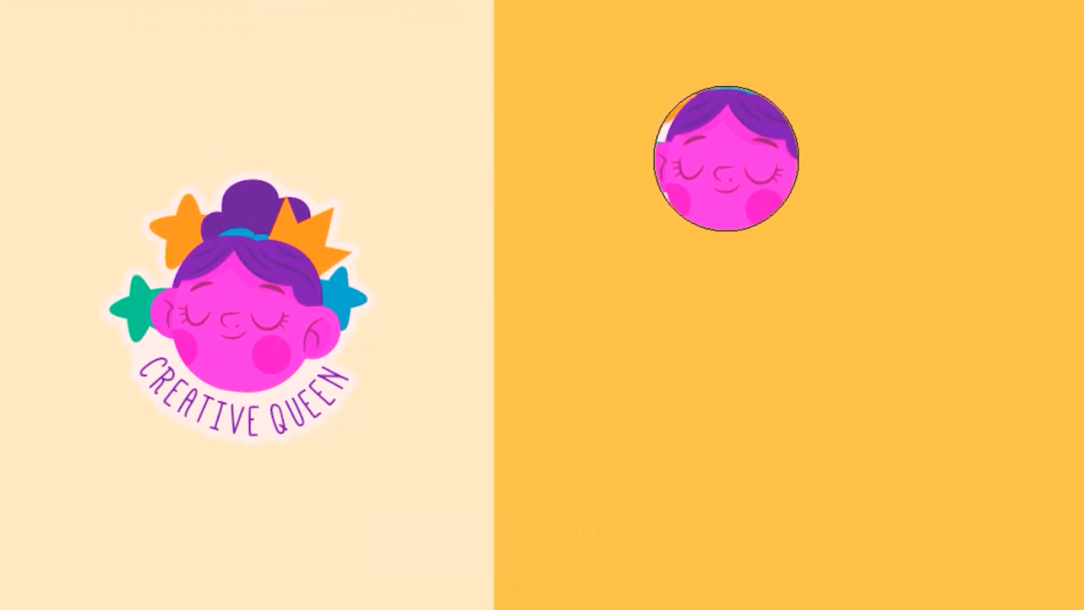
click(725, 156)
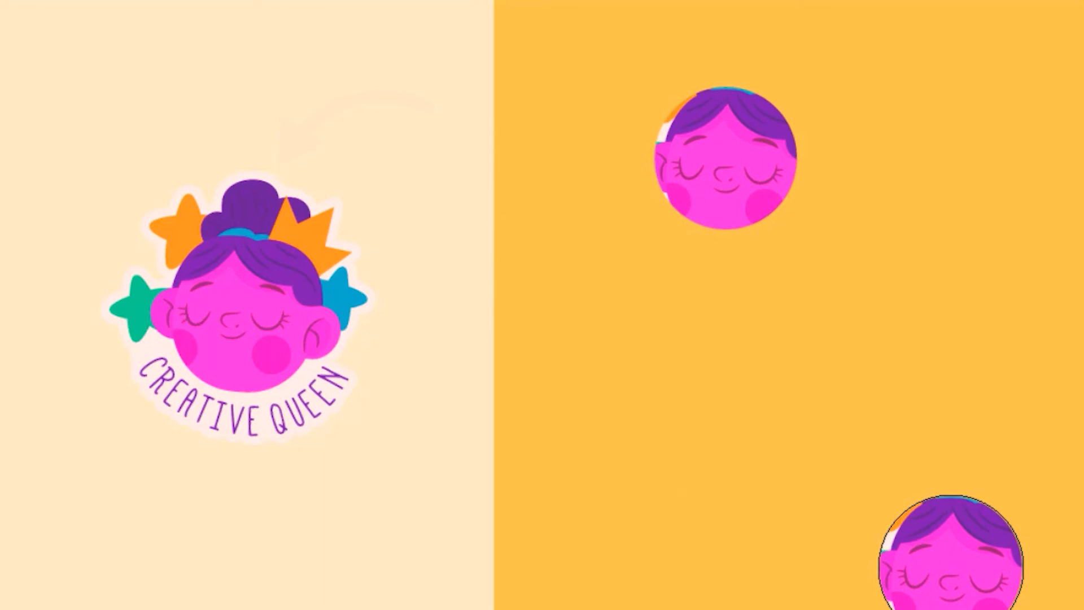
key(ctrl+z)
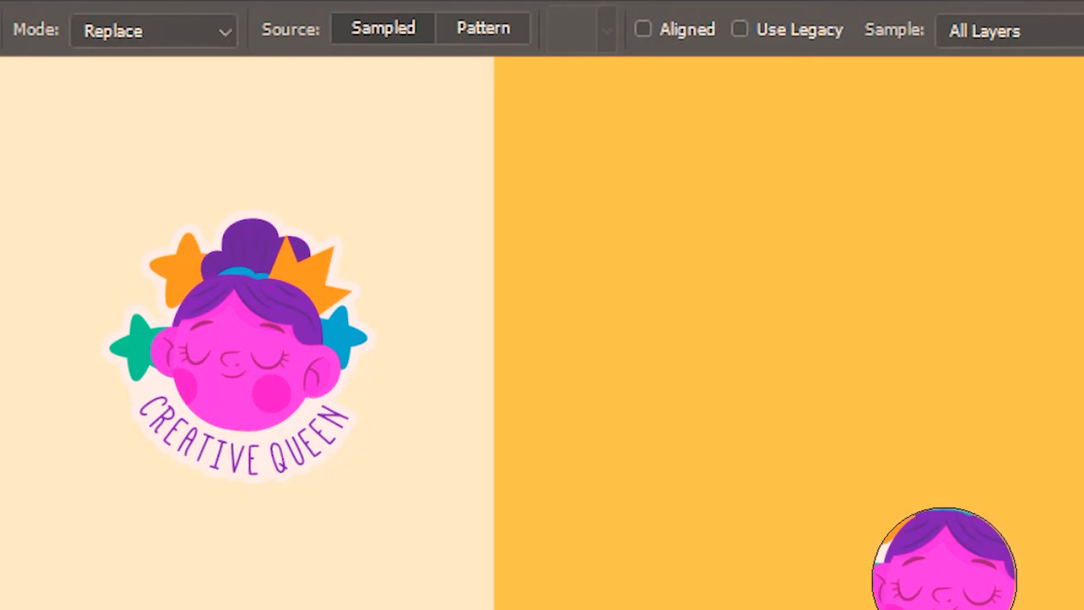
Set the source to Pattern with the yellow-flowered Grass pattern and paint it diagonally across the orange background
click(496, 37)
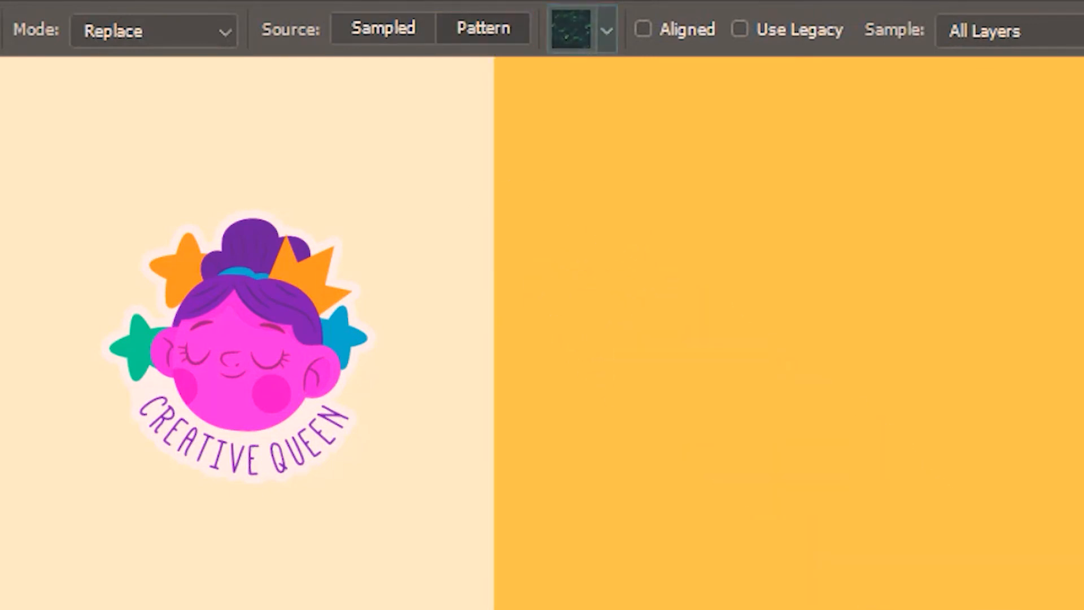
click(608, 38)
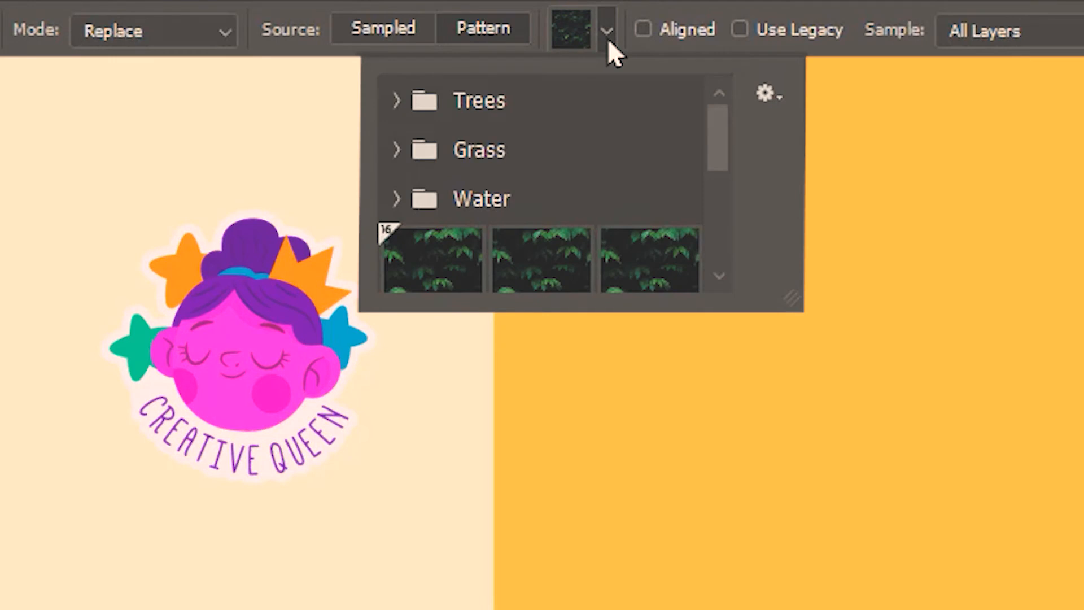
click(396, 151)
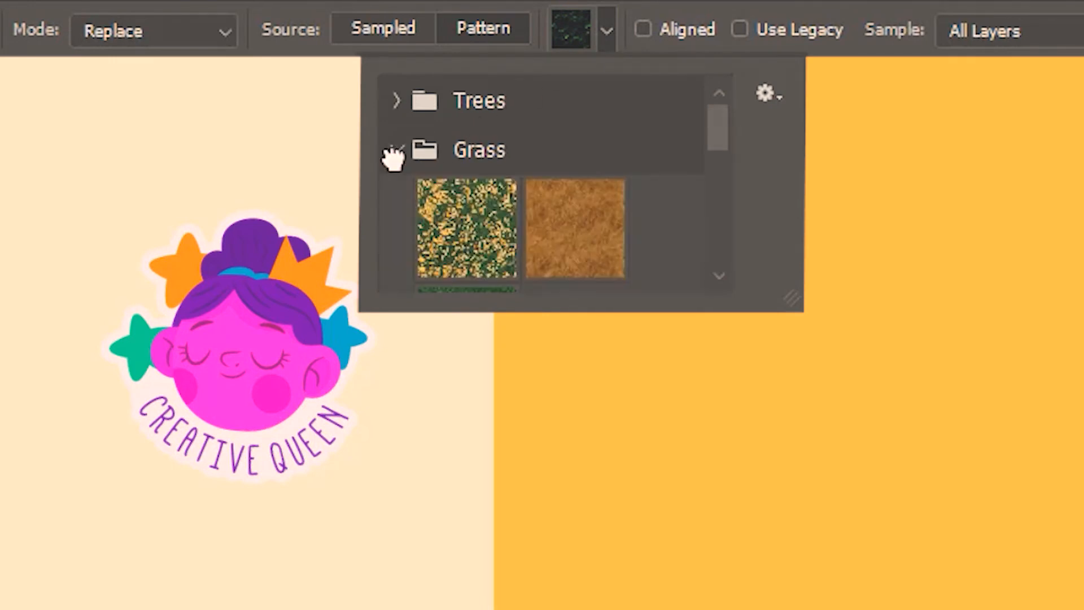
click(452, 224)
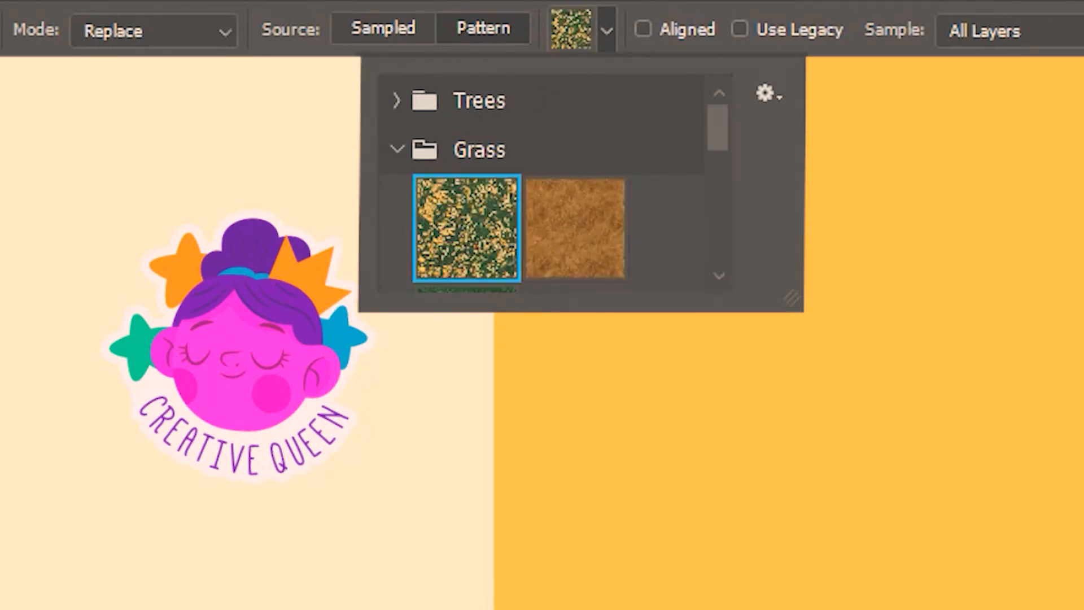
mouse_move(672, 230)
mouse_down()
mouse_move(734, 230)
mouse_move(634, 286)
mouse_move(807, 218)
mouse_move(768, 344)
mouse_move(912, 210)
mouse_move(914, 350)
mouse_move(818, 391)
mouse_move(683, 396)
mouse_move(931, 412)
mouse_move(903, 455)
mouse_up()
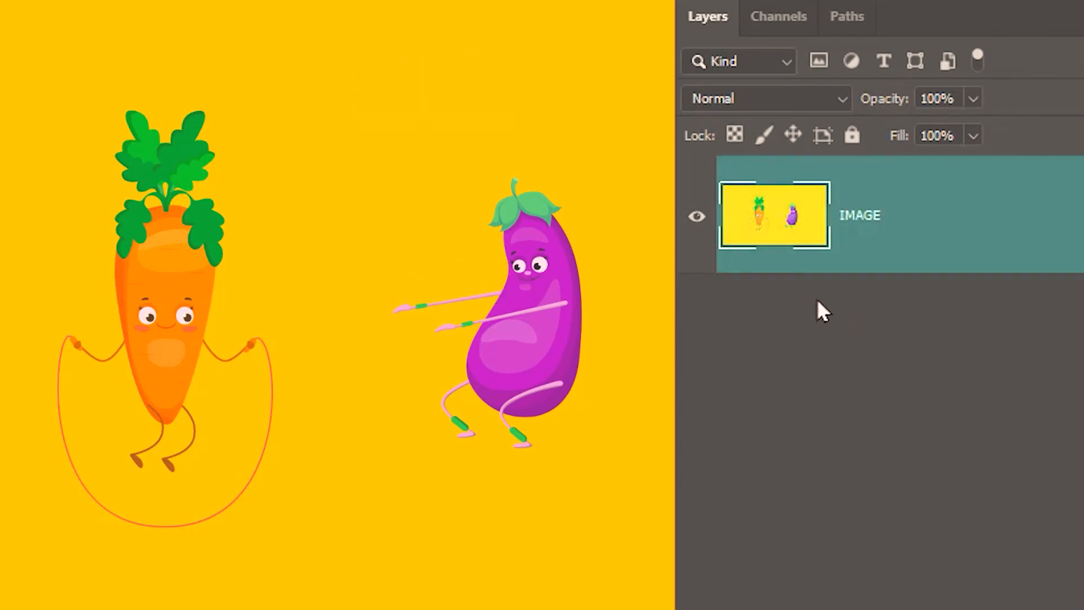
Paint a sampled copy of the eggplant's face between the two characters on the IMAGE layer, toggling the layer's visibility to check it
click(703, 225)
click(703, 226)
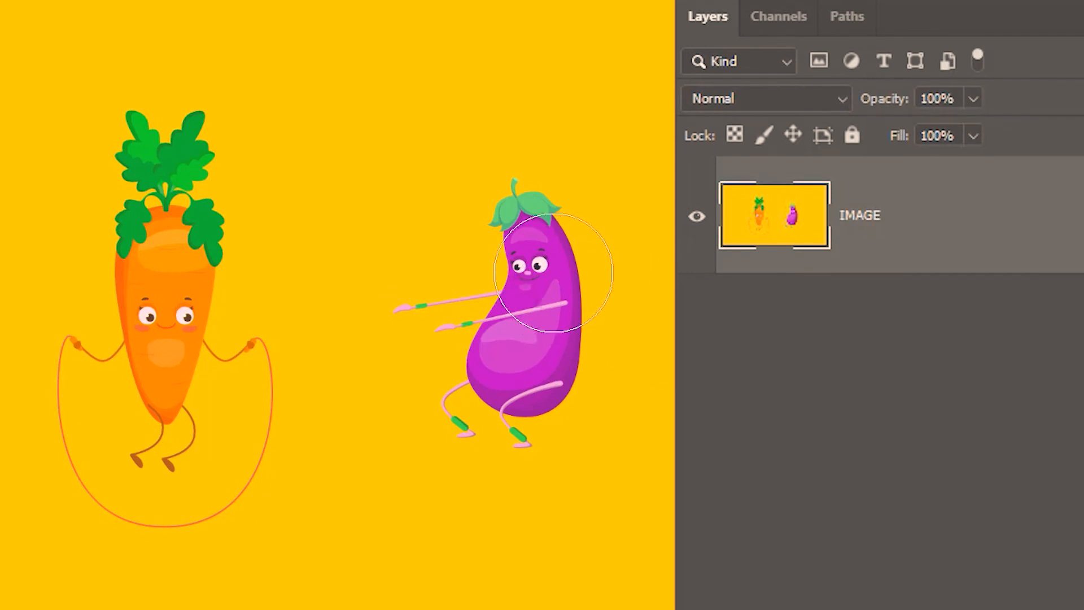
alt+click(534, 257)
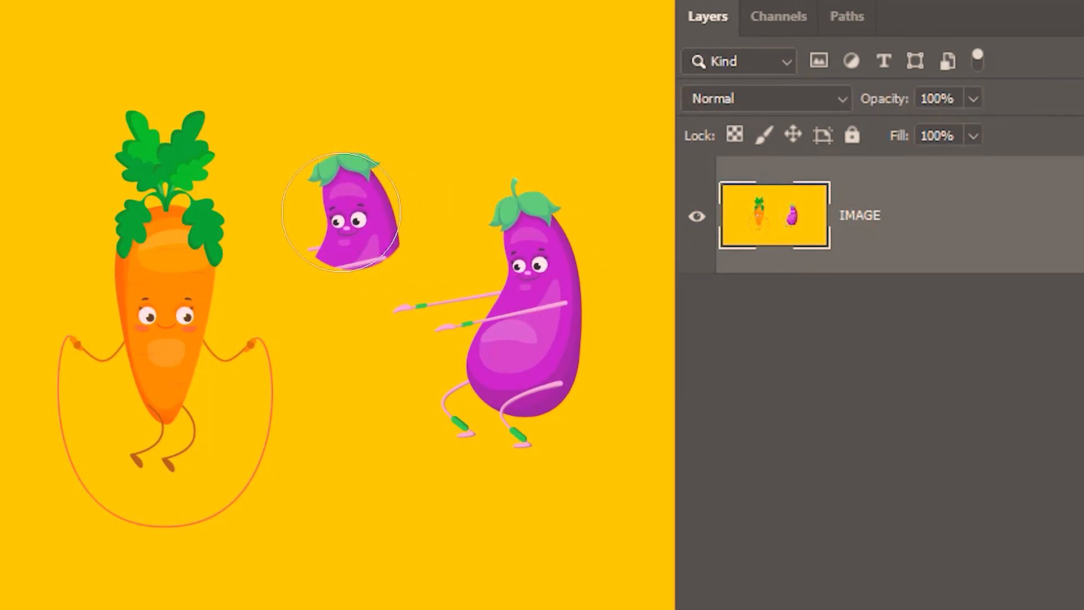
drag(325, 205, 358, 208)
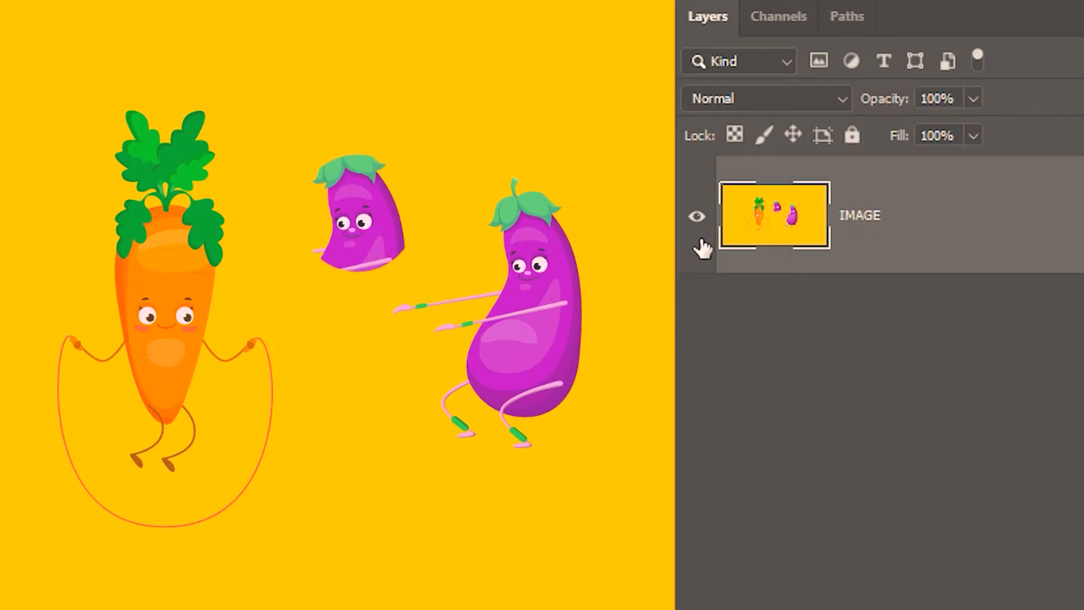
click(685, 225)
click(682, 226)
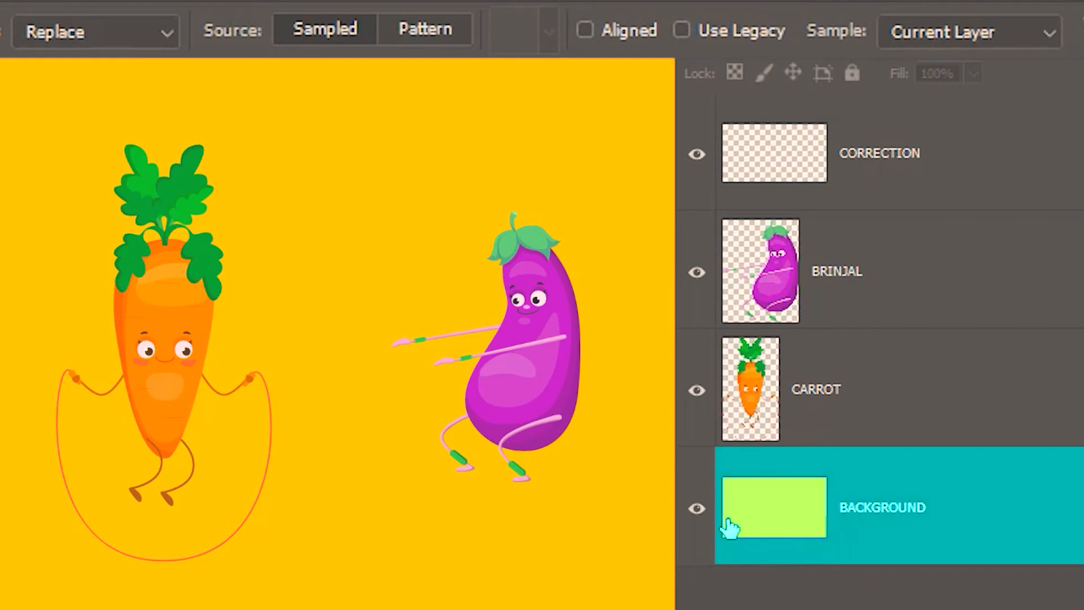
Toggle the visibility of the BACKGROUND, CARROT, BRINJAL and CORRECTION layers one by one to examine what each contains
click(700, 511)
click(710, 522)
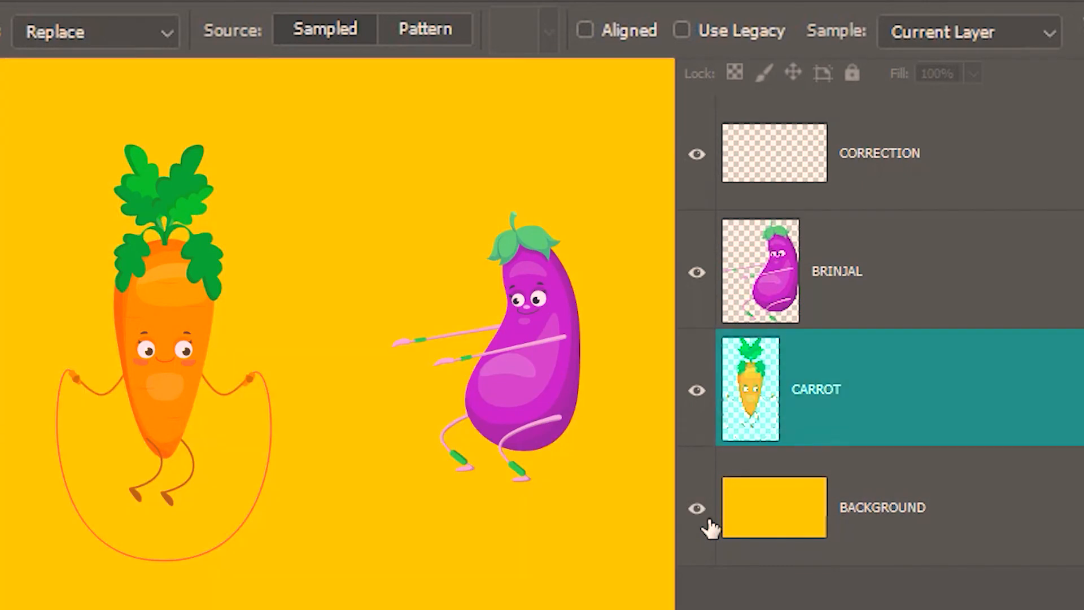
click(690, 415)
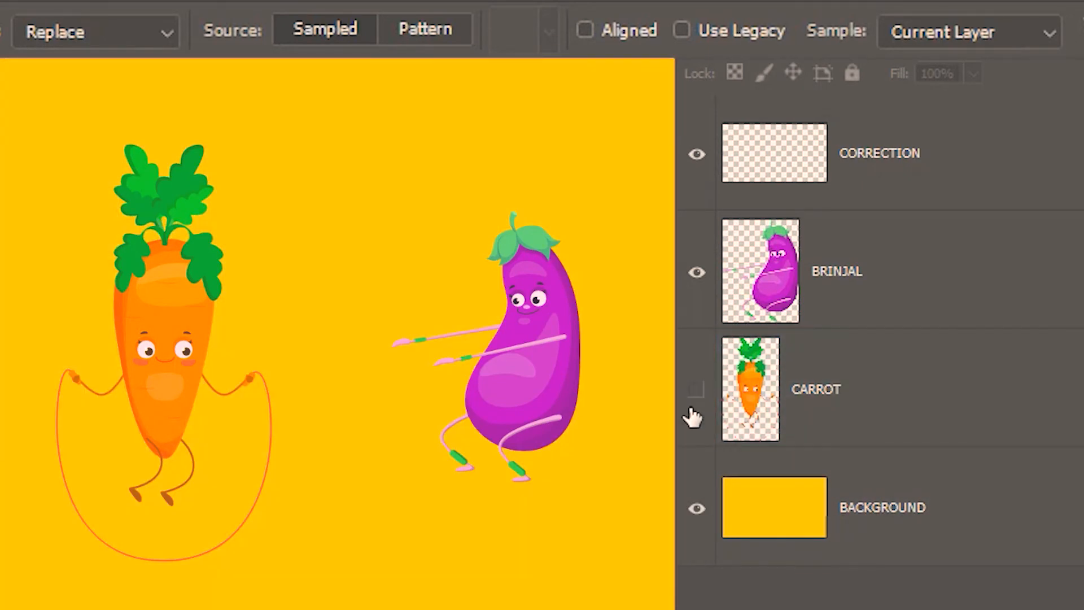
click(690, 413)
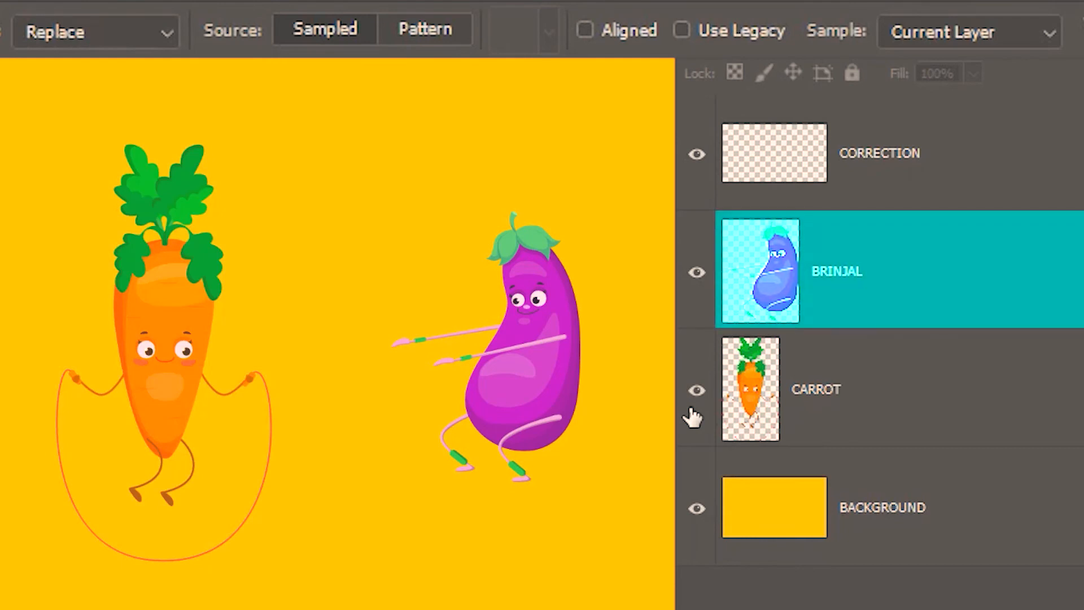
click(688, 291)
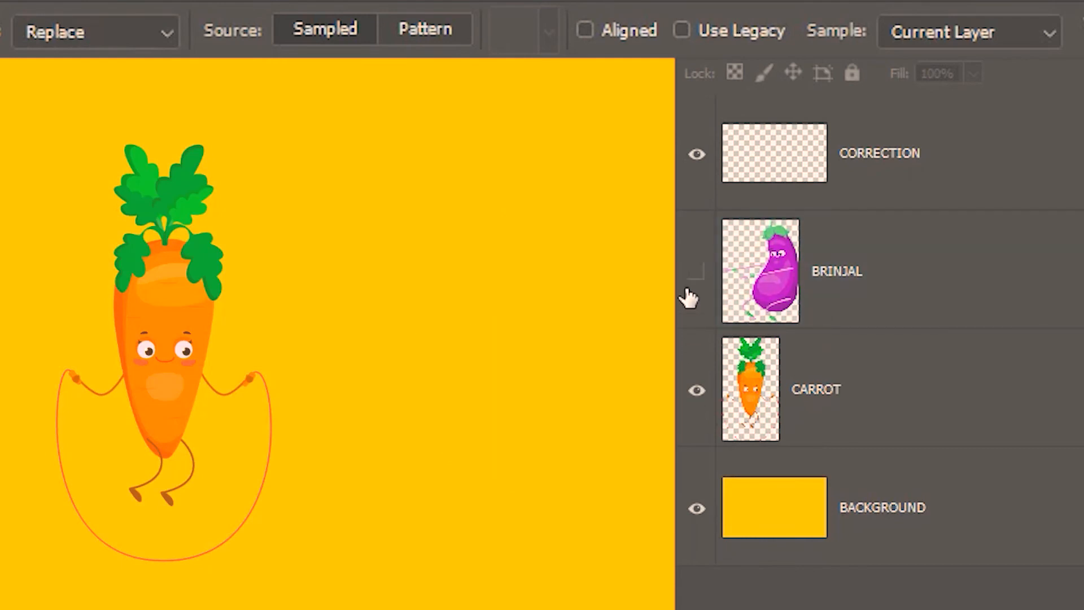
click(689, 292)
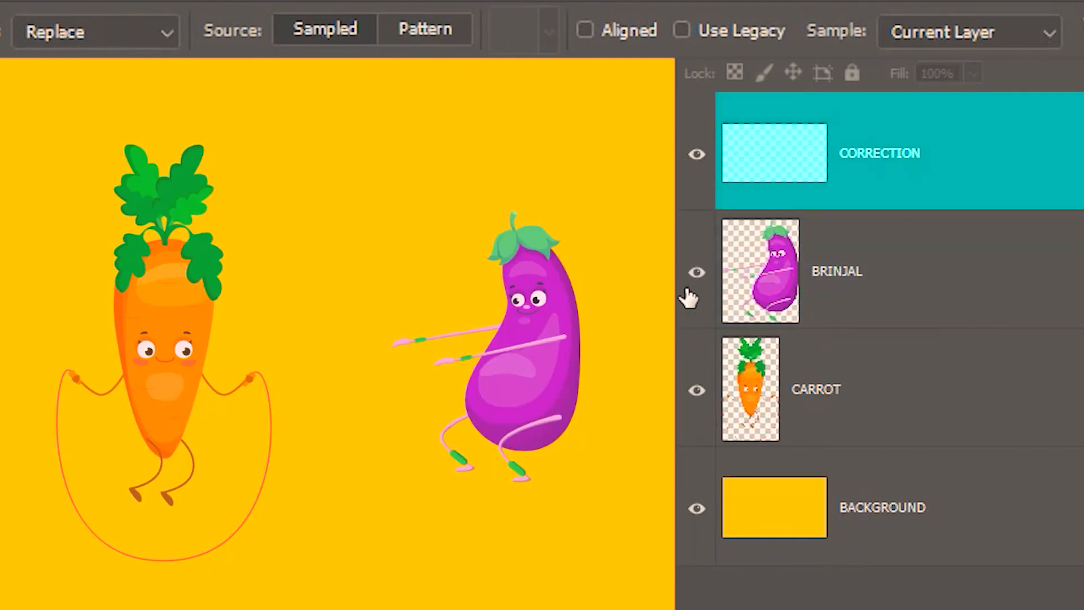
click(688, 169)
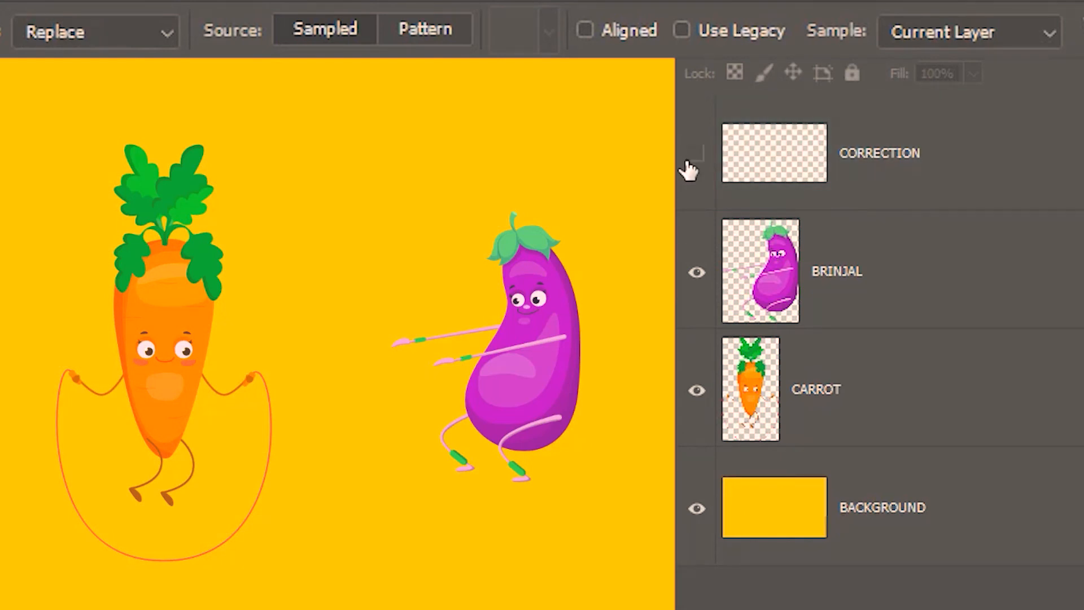
click(688, 169)
Keep sampling on Current Layer and try sampling empty space on the CORRECTION layer and the eggplant's face on the BRINJAL layer
click(984, 162)
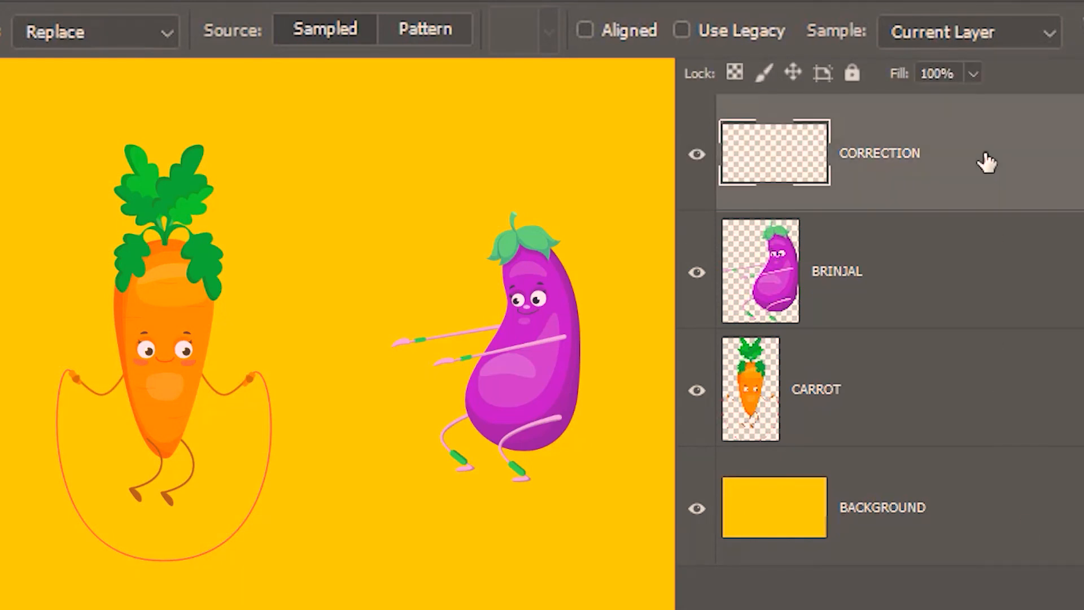
click(1005, 38)
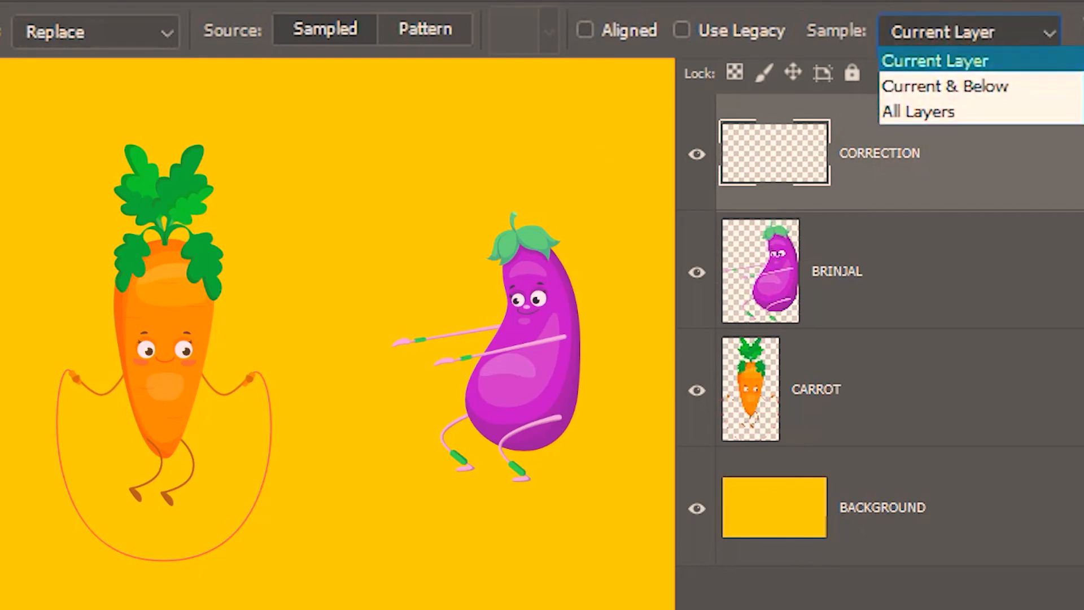
click(1043, 54)
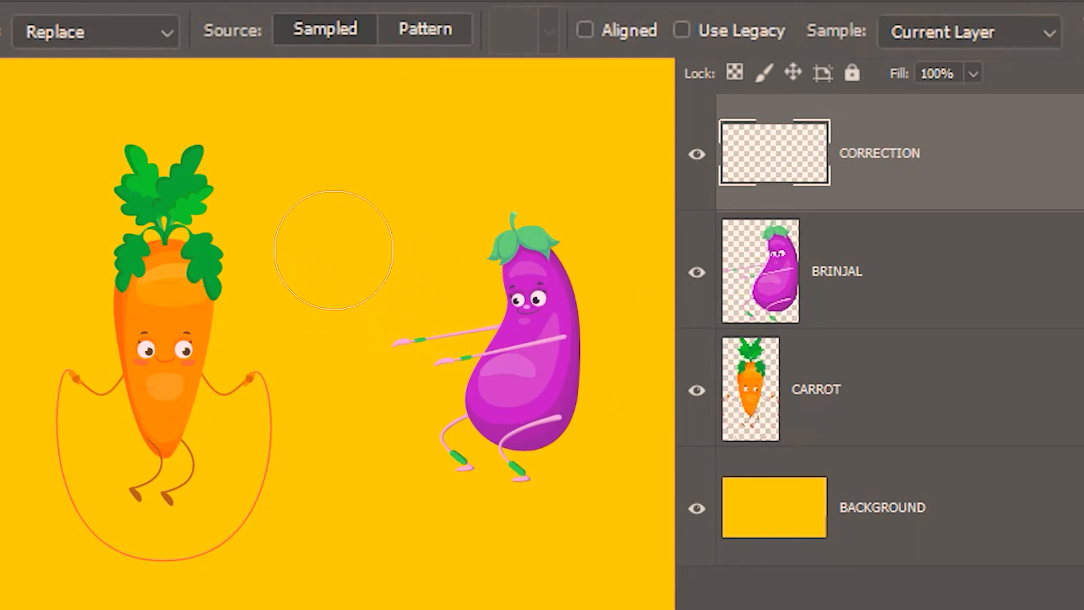
alt+click(302, 249)
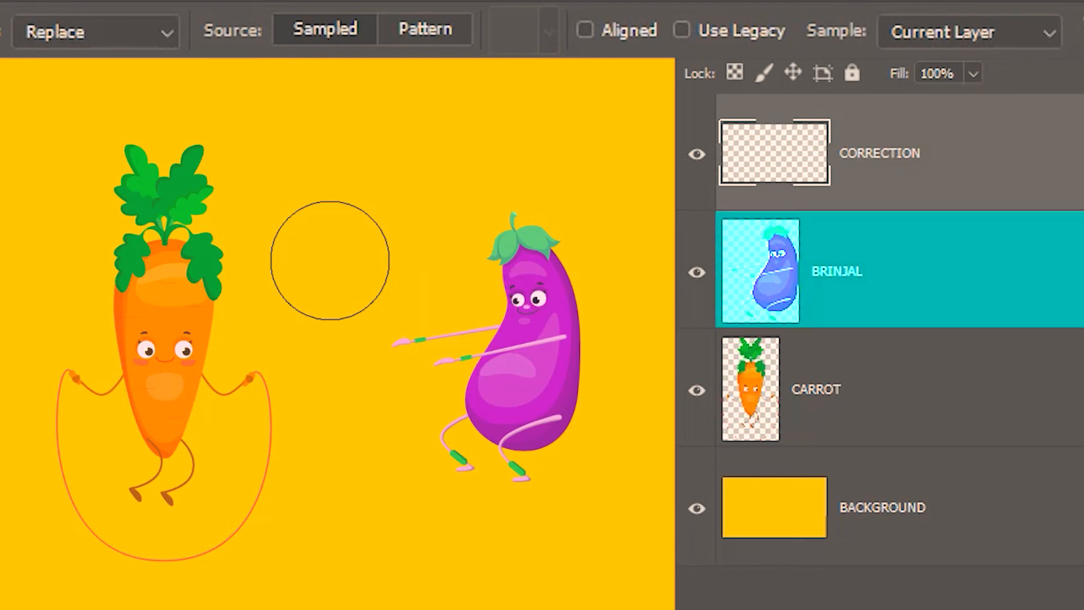
click(1005, 272)
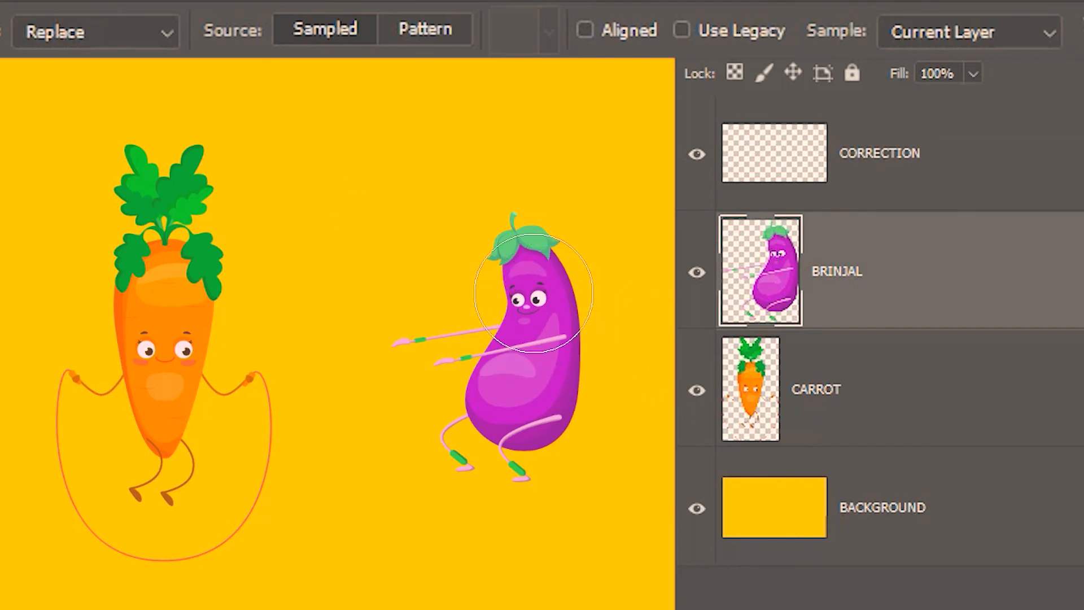
alt+click(534, 292)
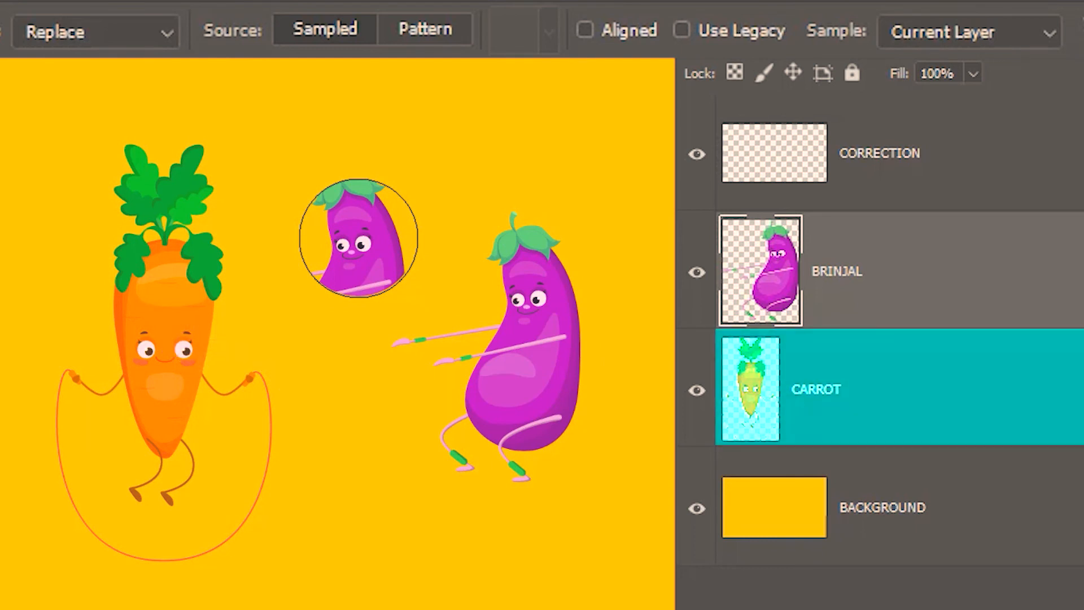
Try stamping the sampled carrot head between the two characters on the CARROT layer, and undo it
click(944, 413)
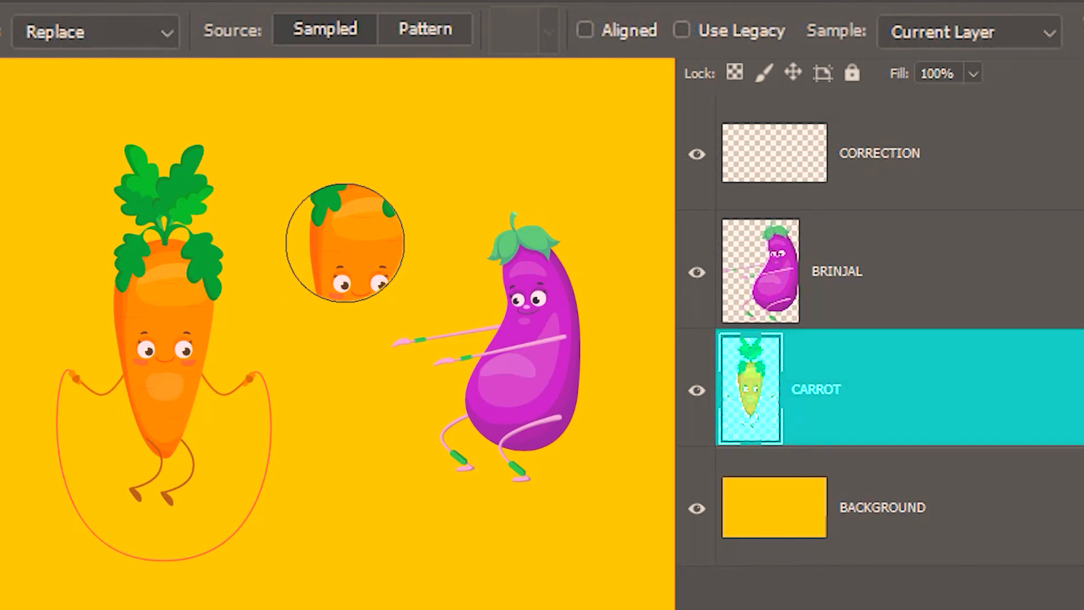
click(345, 243)
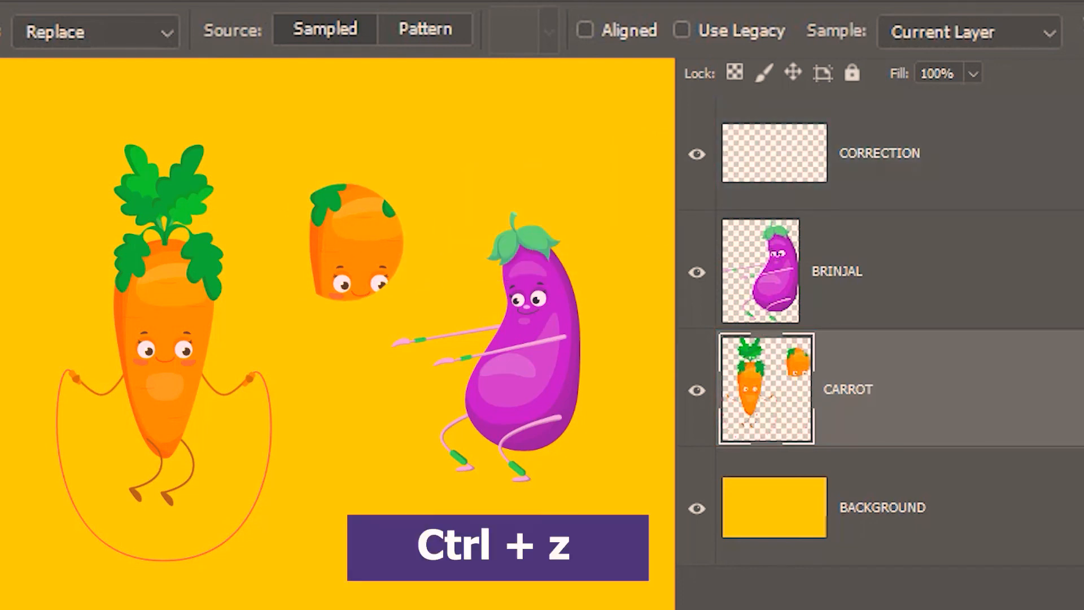
key(ctrl+z)
Try stamping the sampled carrot head above the eggplant's arms on the CORRECTION layer, and undo it
click(930, 153)
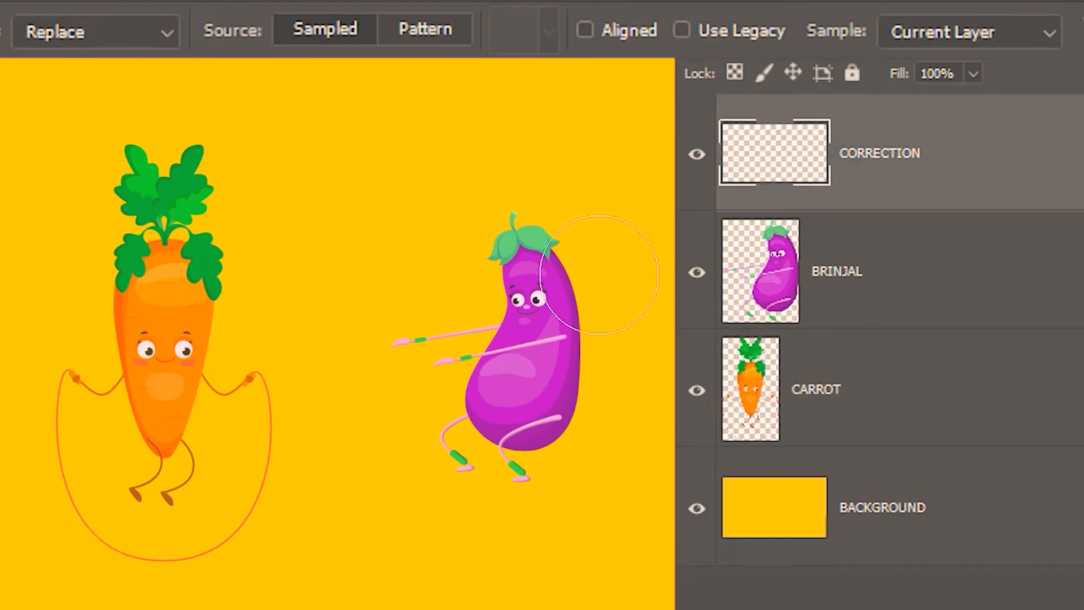
click(371, 210)
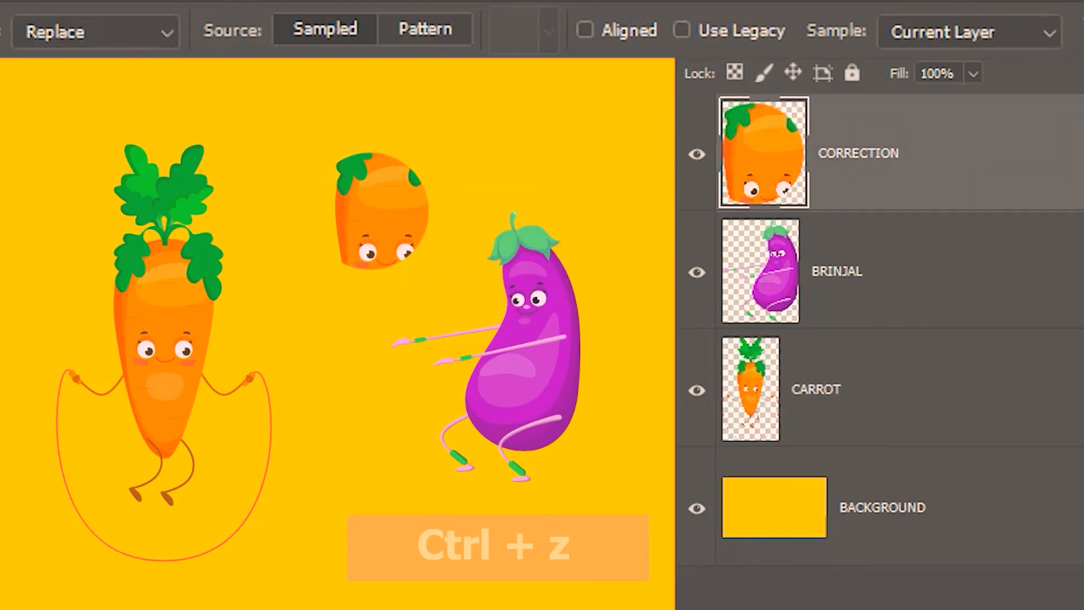
key(ctrl+z)
Set sampling to Current & Below and try sampling the yellow background and the carrot with the CARROT layer active
click(1031, 35)
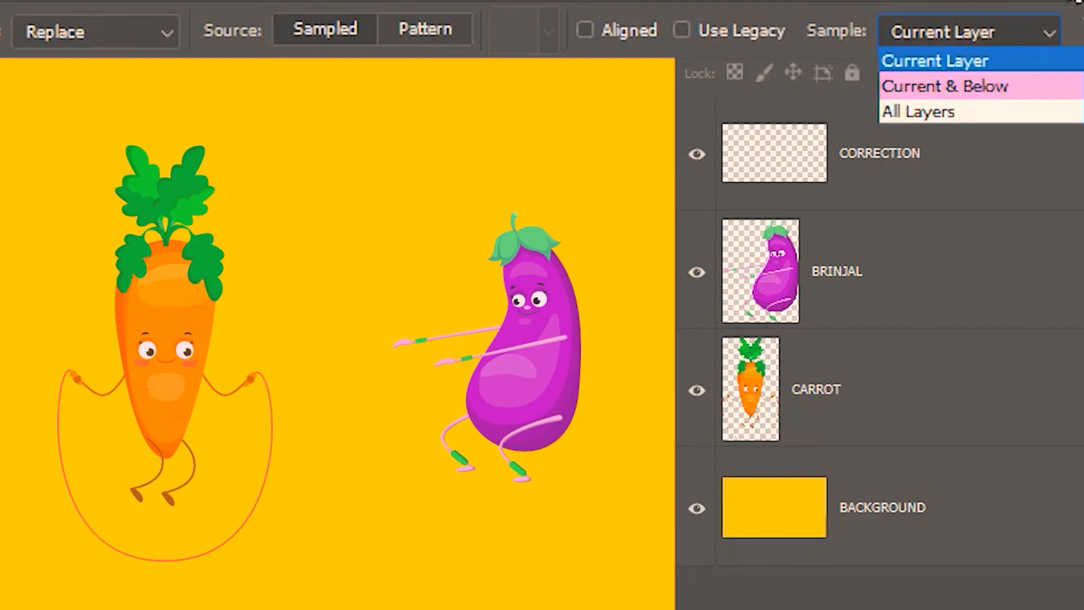
click(989, 86)
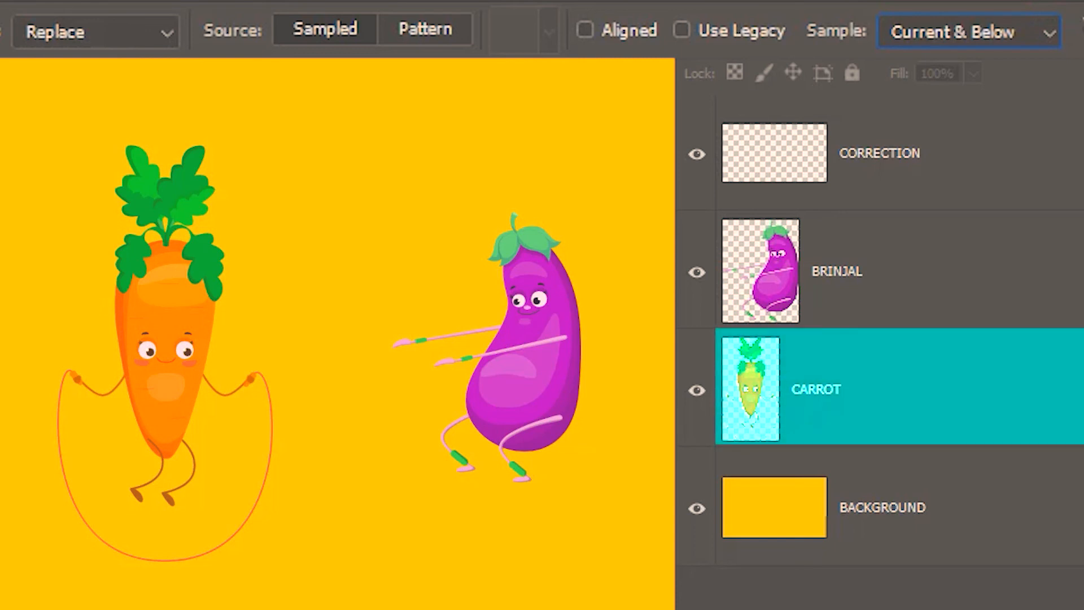
click(919, 409)
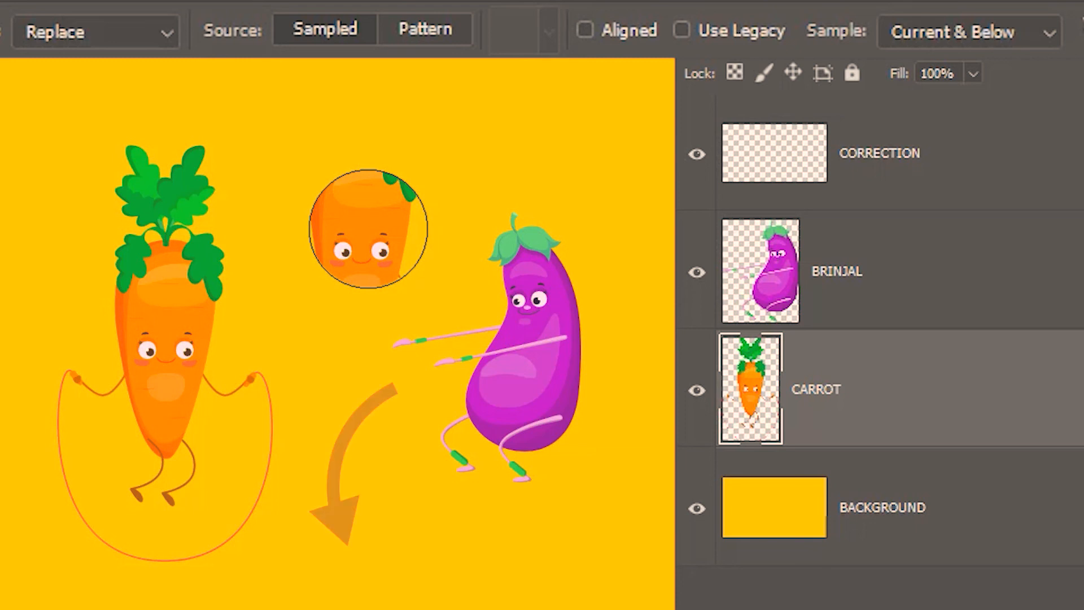
click(339, 451)
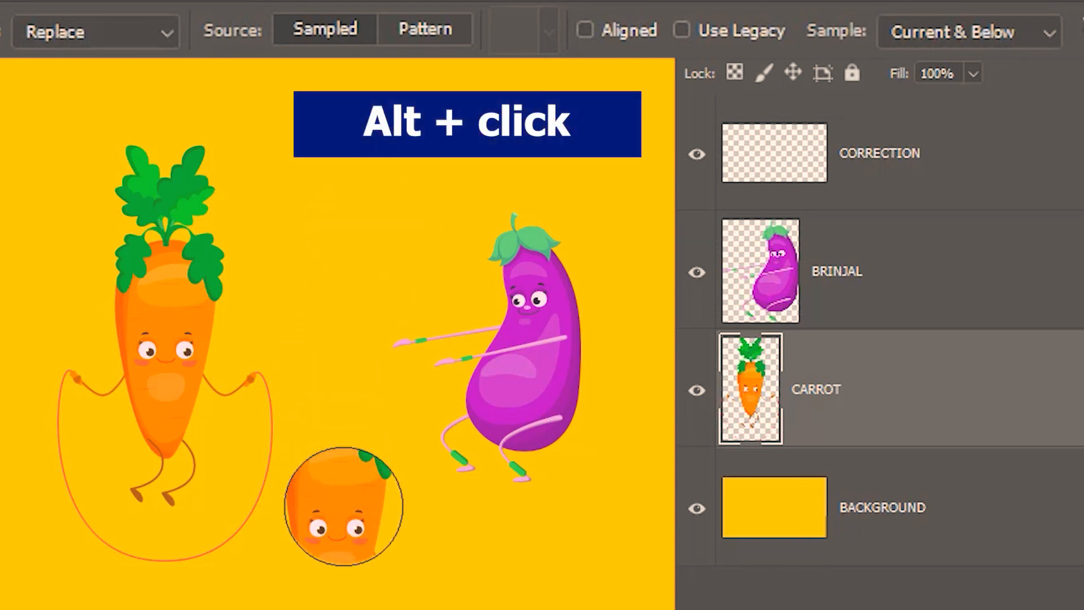
key(ctrl+z)
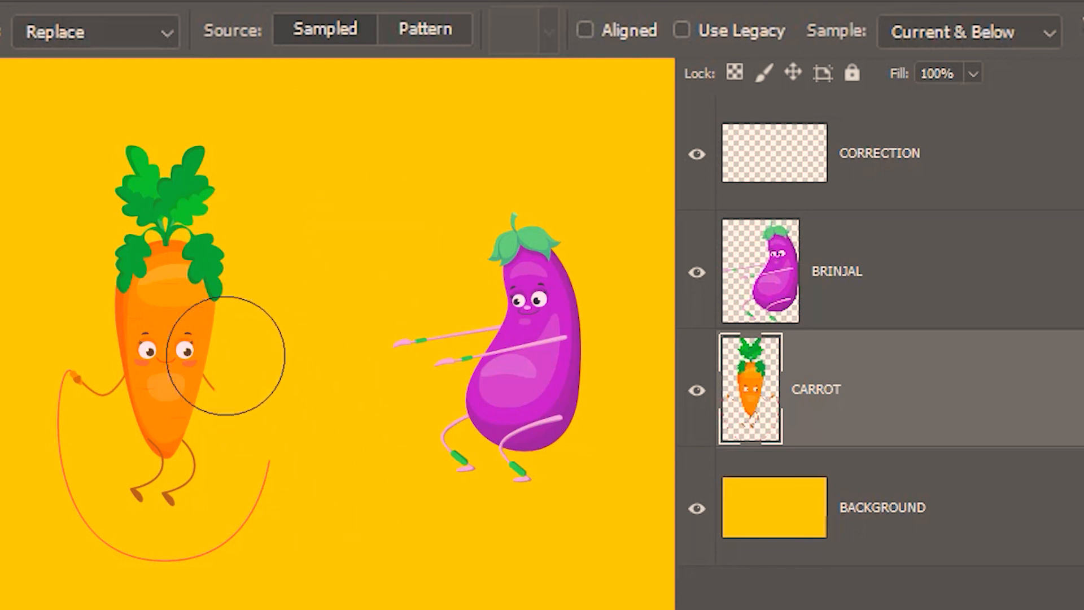
click(163, 320)
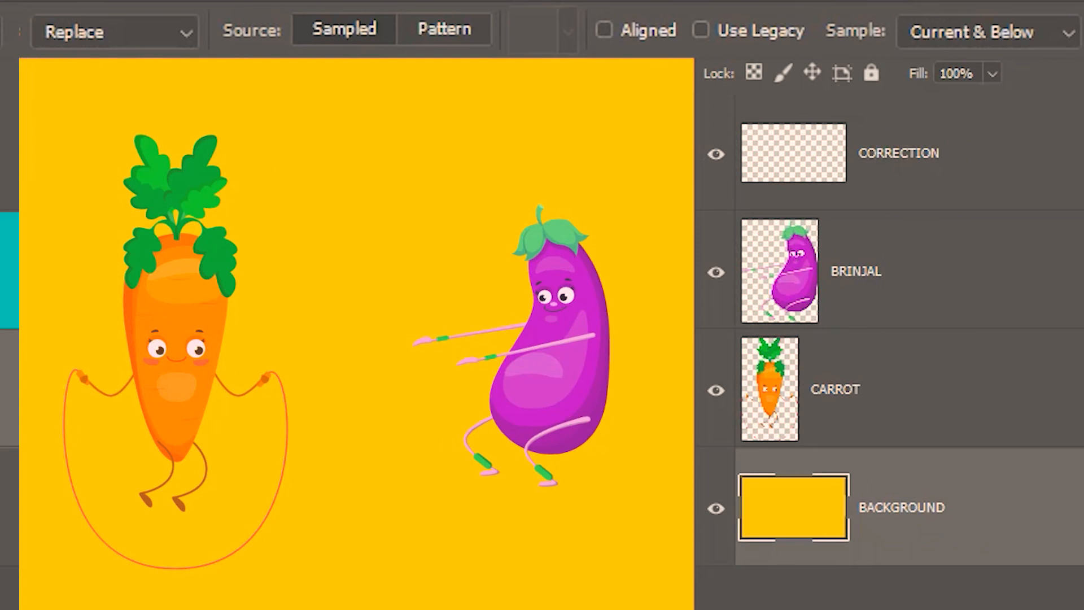
Set sampling to All Layers and sample the eggplant's body while the BACKGROUND layer is active
click(957, 42)
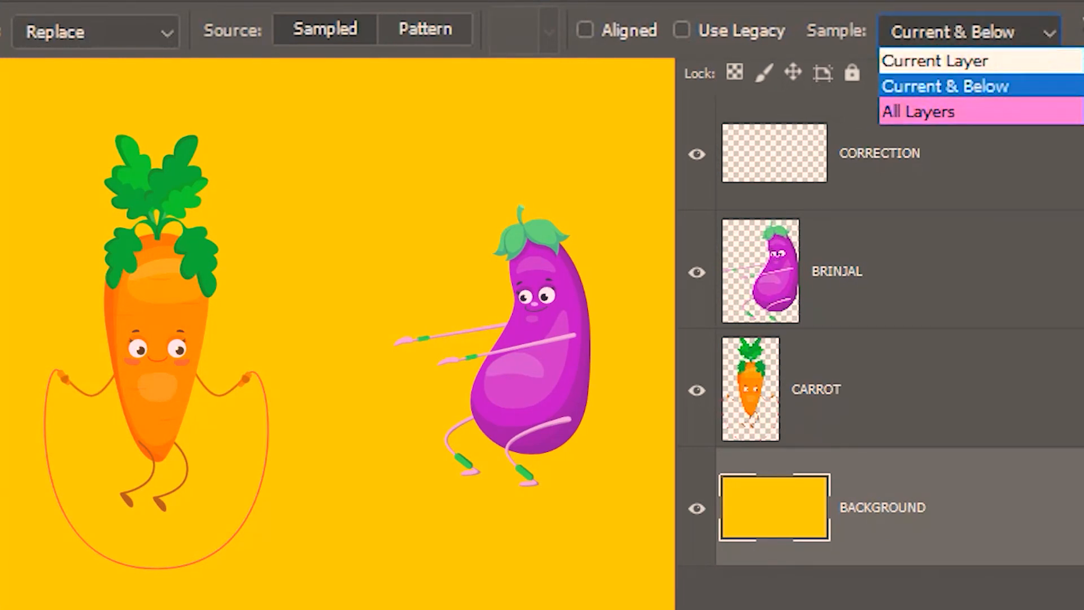
click(1043, 116)
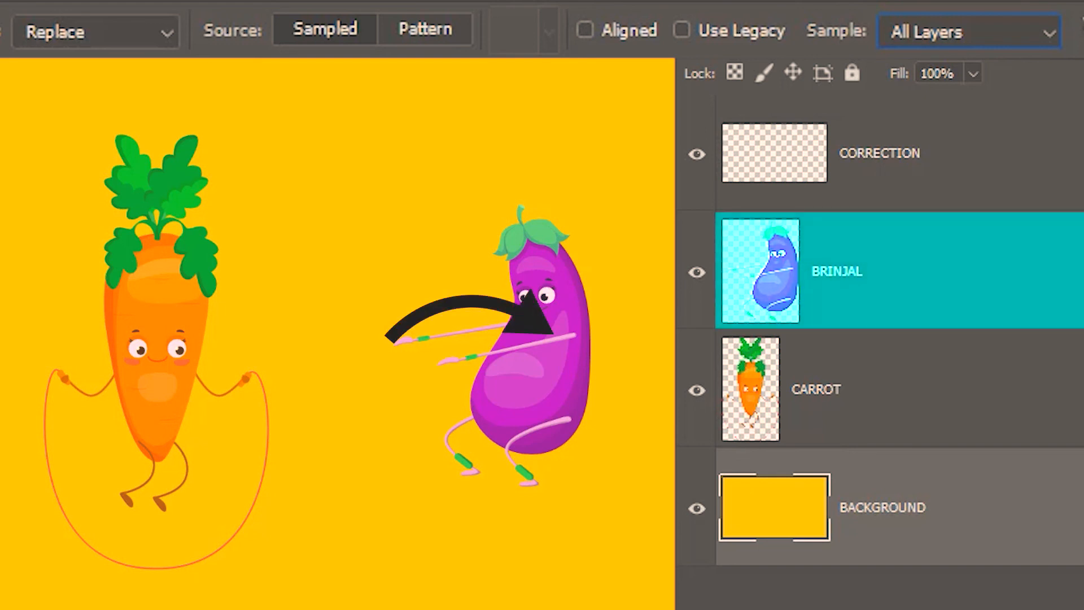
alt+click(540, 352)
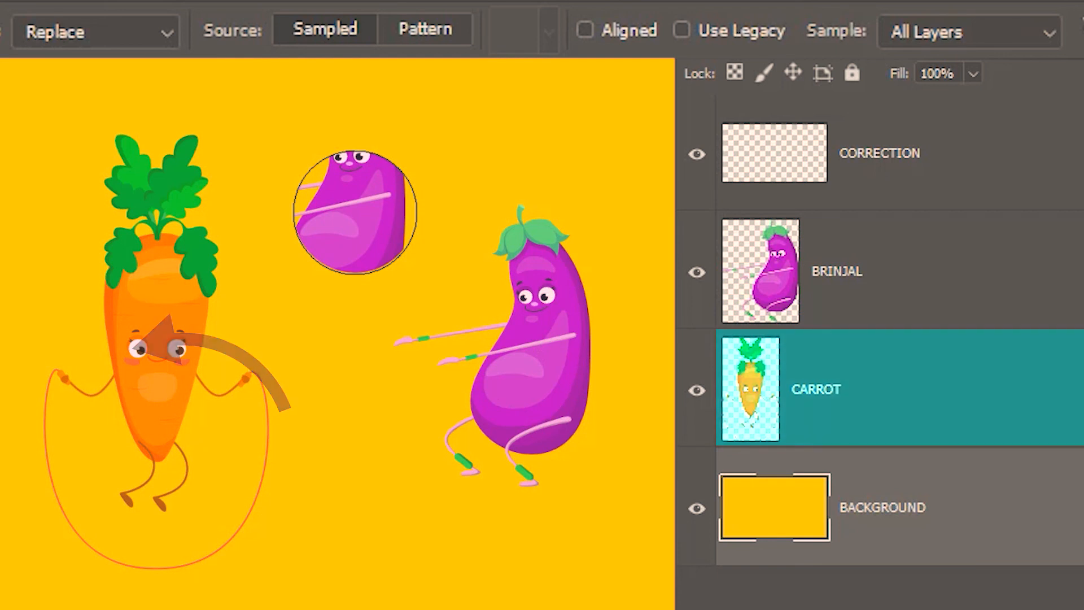
Sample the carrot's face and stamp a copy between the two characters on the CORRECTION layer
alt+click(161, 322)
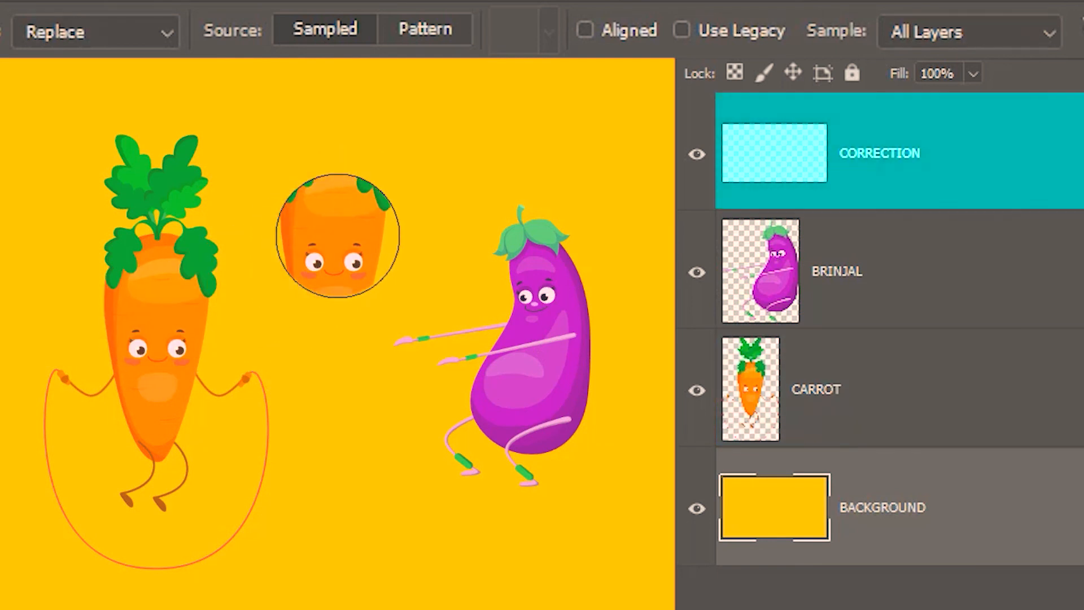
click(982, 194)
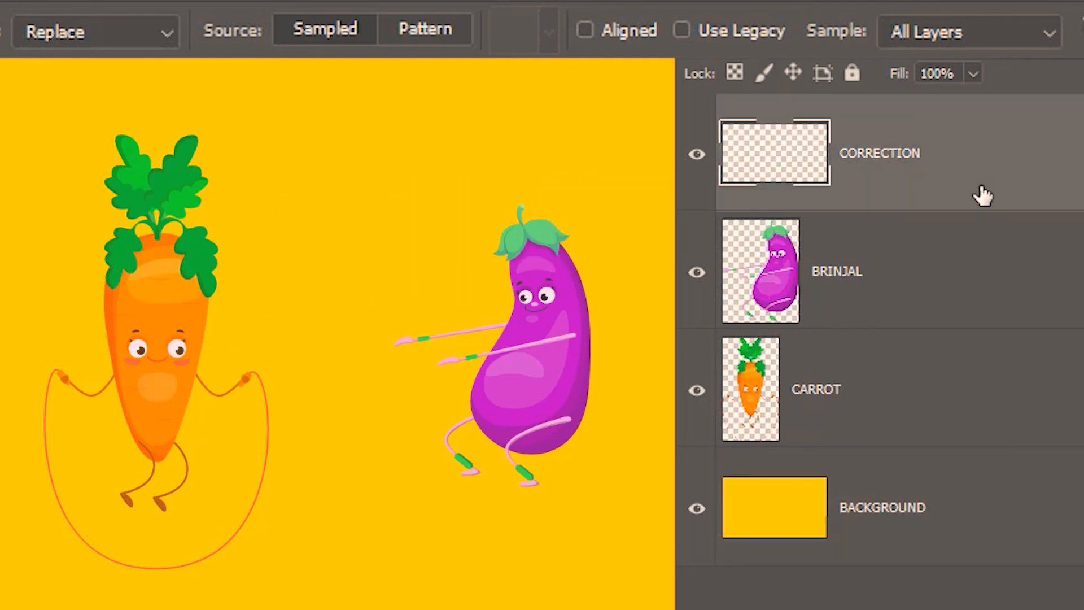
click(363, 218)
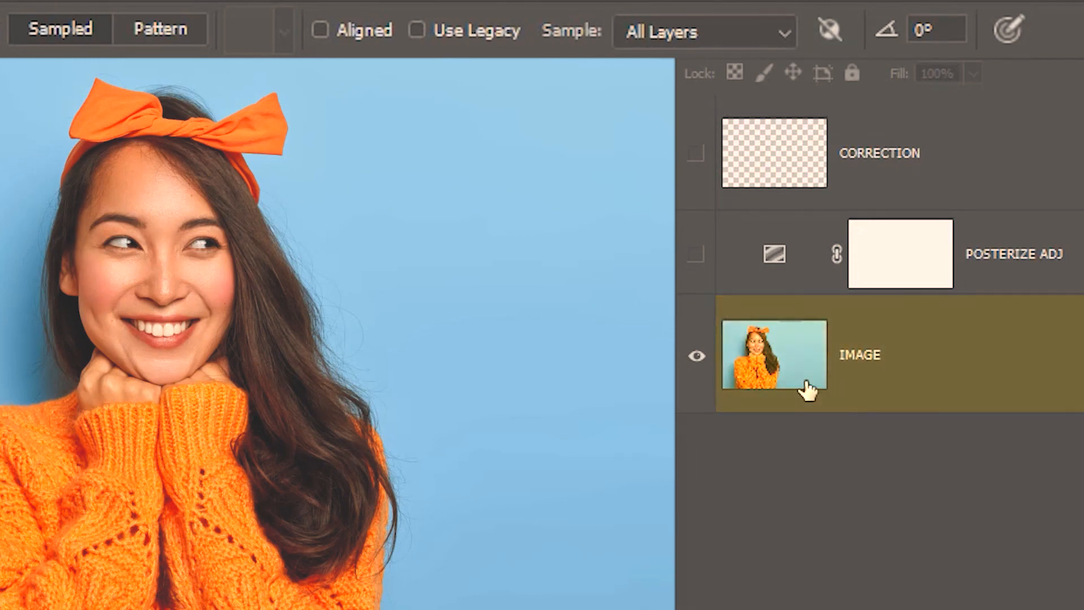
Check the IMAGE layer's visibility in the portrait, show the POSTERIZE ADJ and CORRECTION layers, and make CORRECTION active
click(690, 366)
click(690, 366)
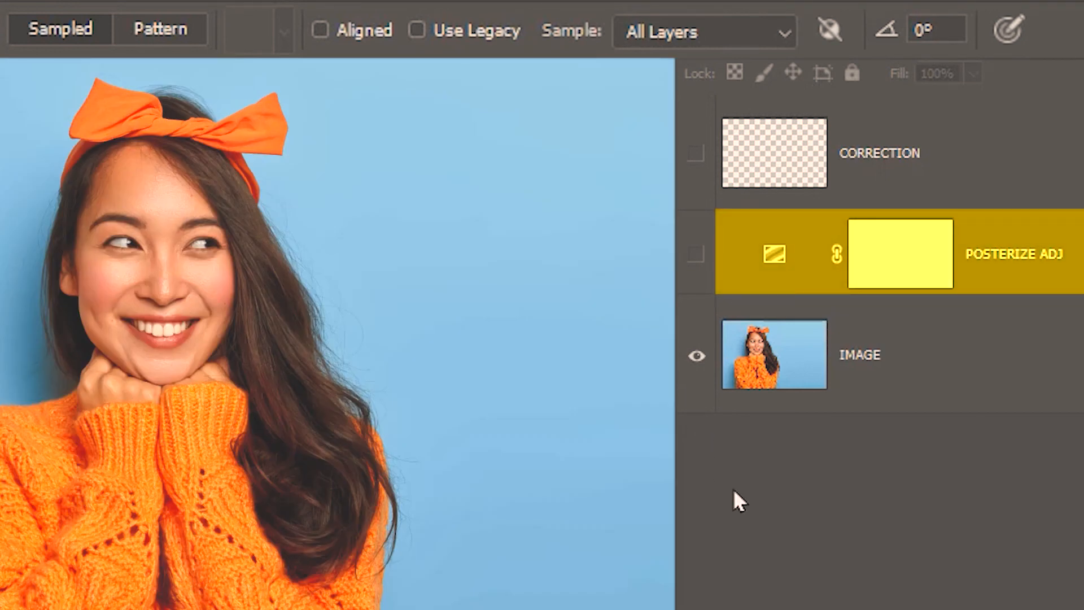
click(689, 273)
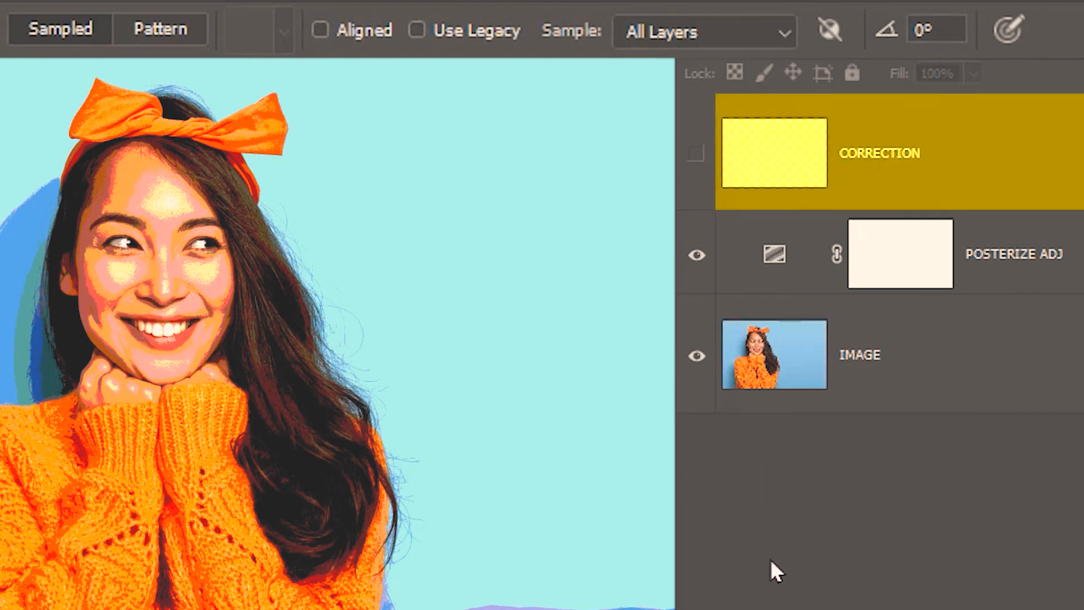
click(688, 180)
click(1071, 165)
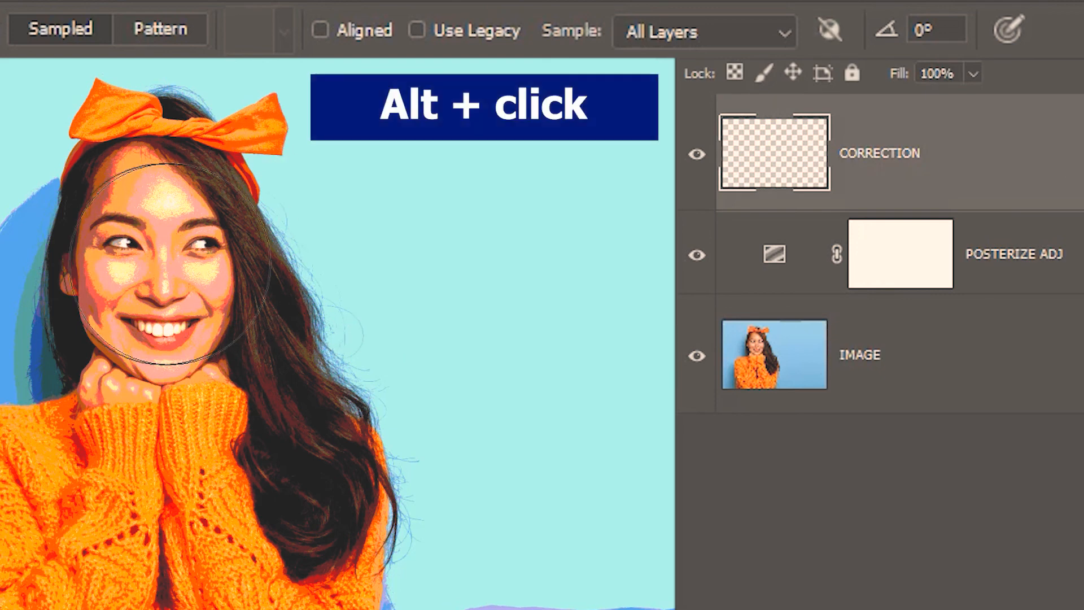
Try stamping the woman's posterized face onto the plain backdrop beside her on the CORRECTION layer, and undo it
alt+click(162, 264)
click(564, 202)
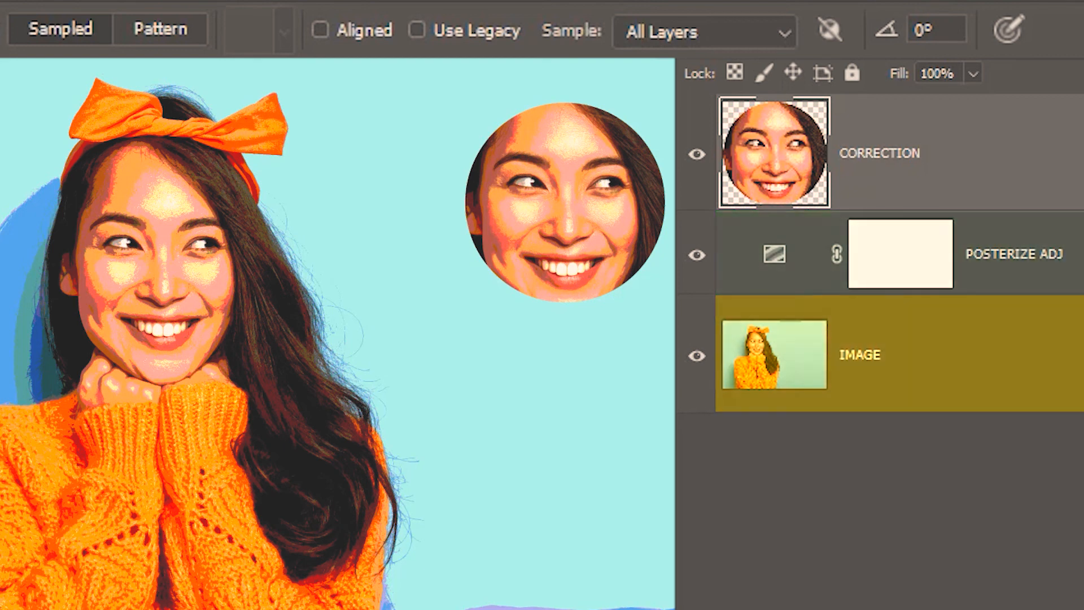
key(ctrl+z)
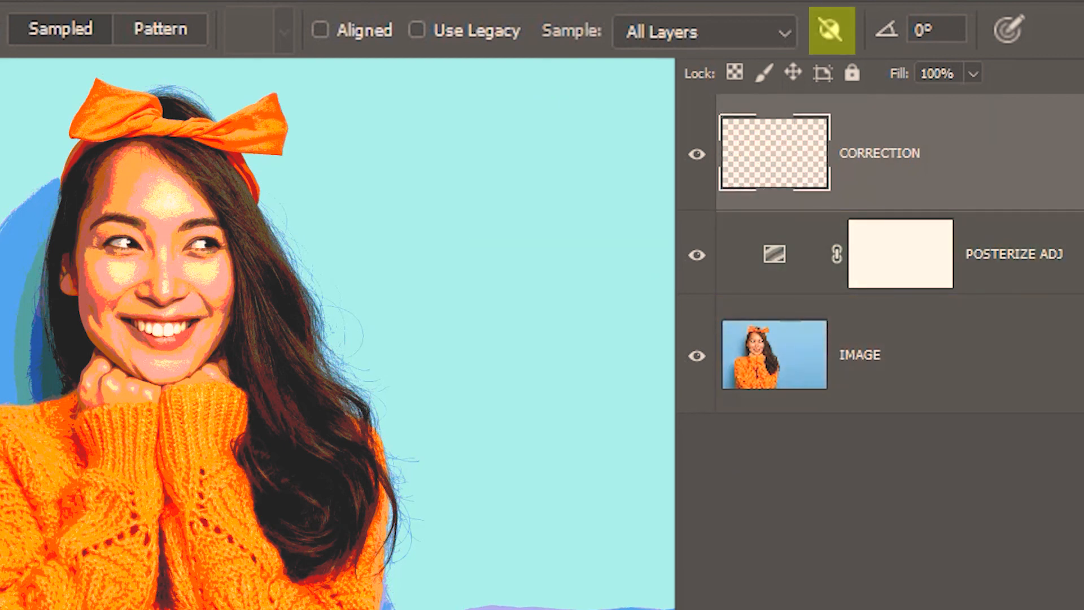
Make healing ignore adjustment layers, sample the woman's face and stamp a copy onto the plain backdrop on the CORRECTION layer
click(827, 27)
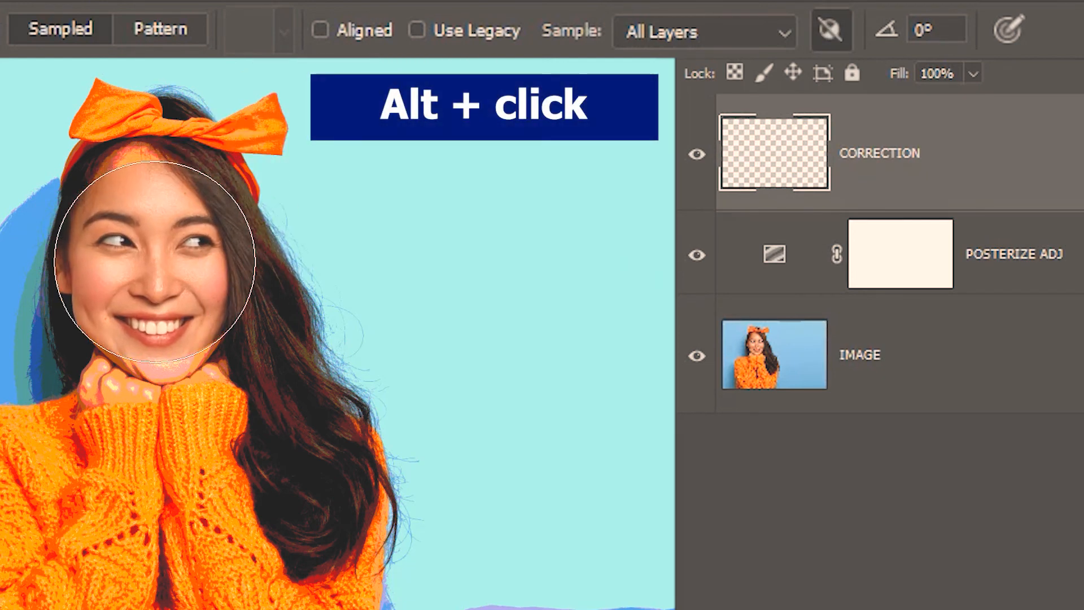
alt+click(157, 267)
click(556, 224)
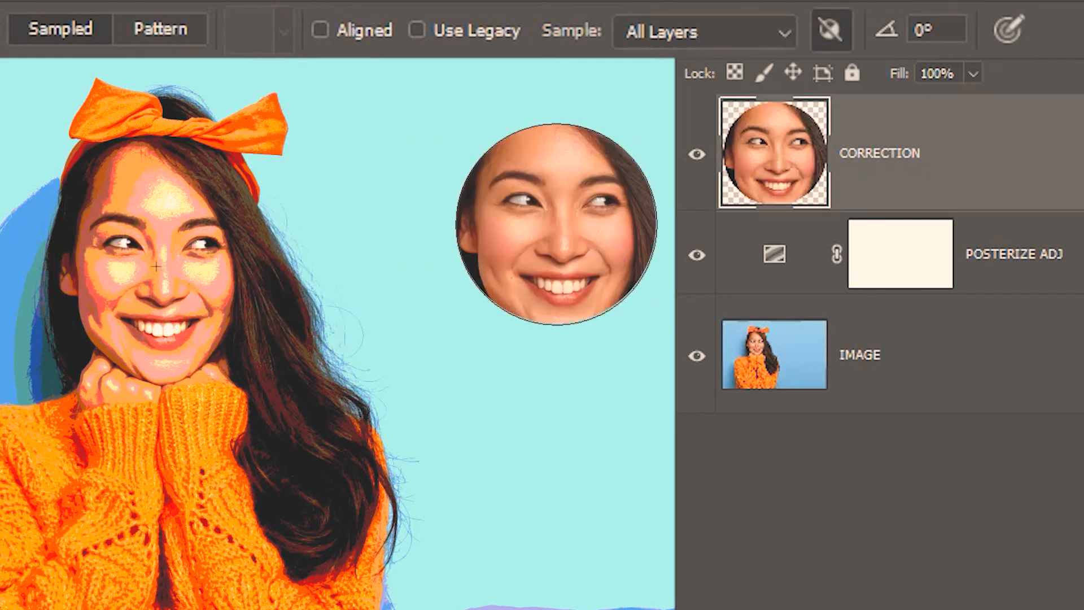